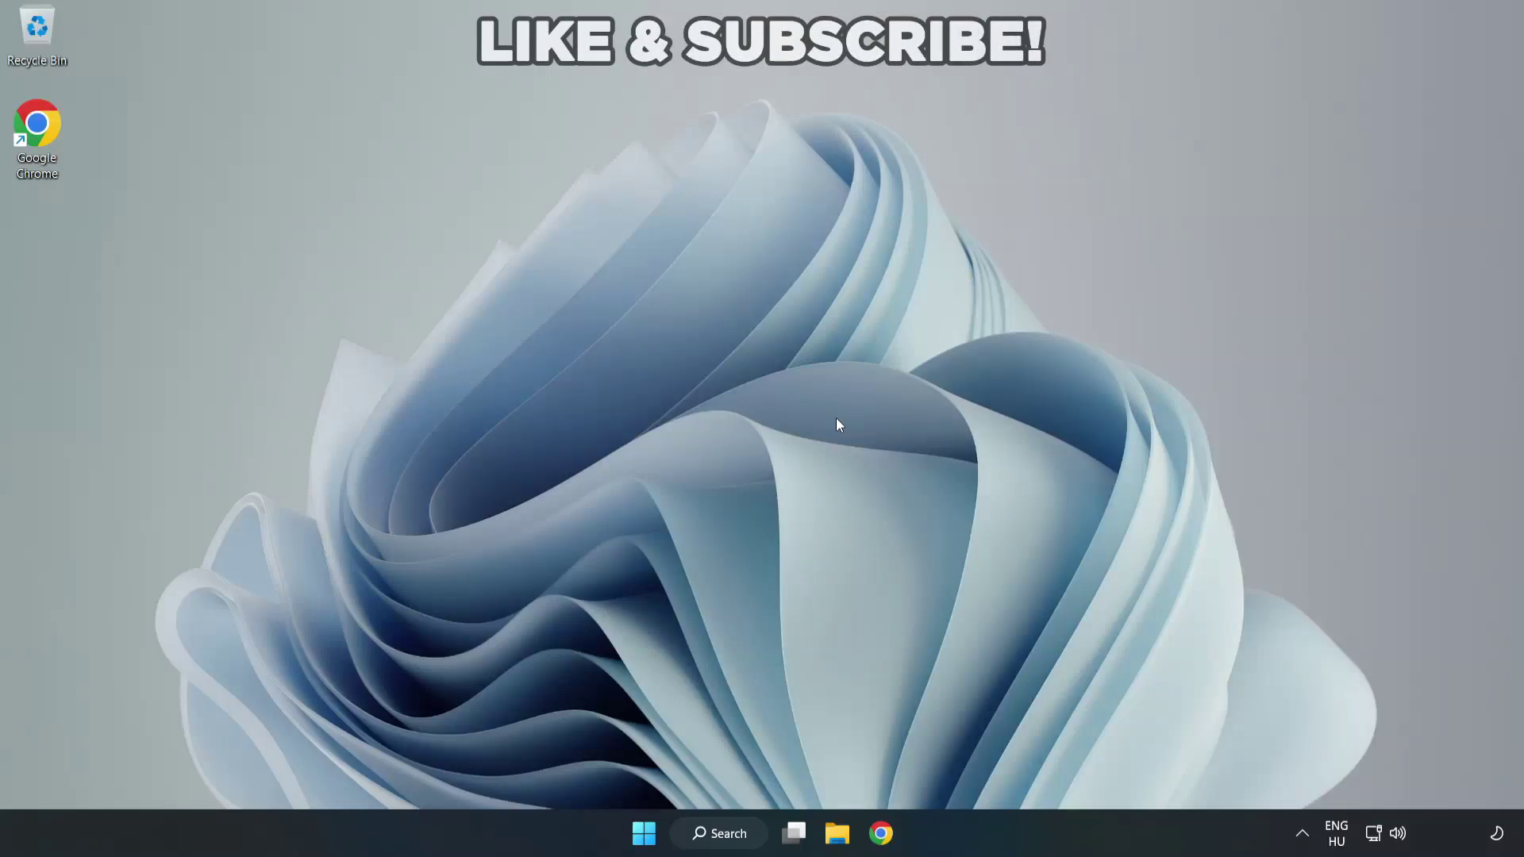
Switch audio output from CABLE Input to Speakers (High Definition Audio Device) in Quick Settings
{"action": "left_click", "coordinate": [1400, 835]}
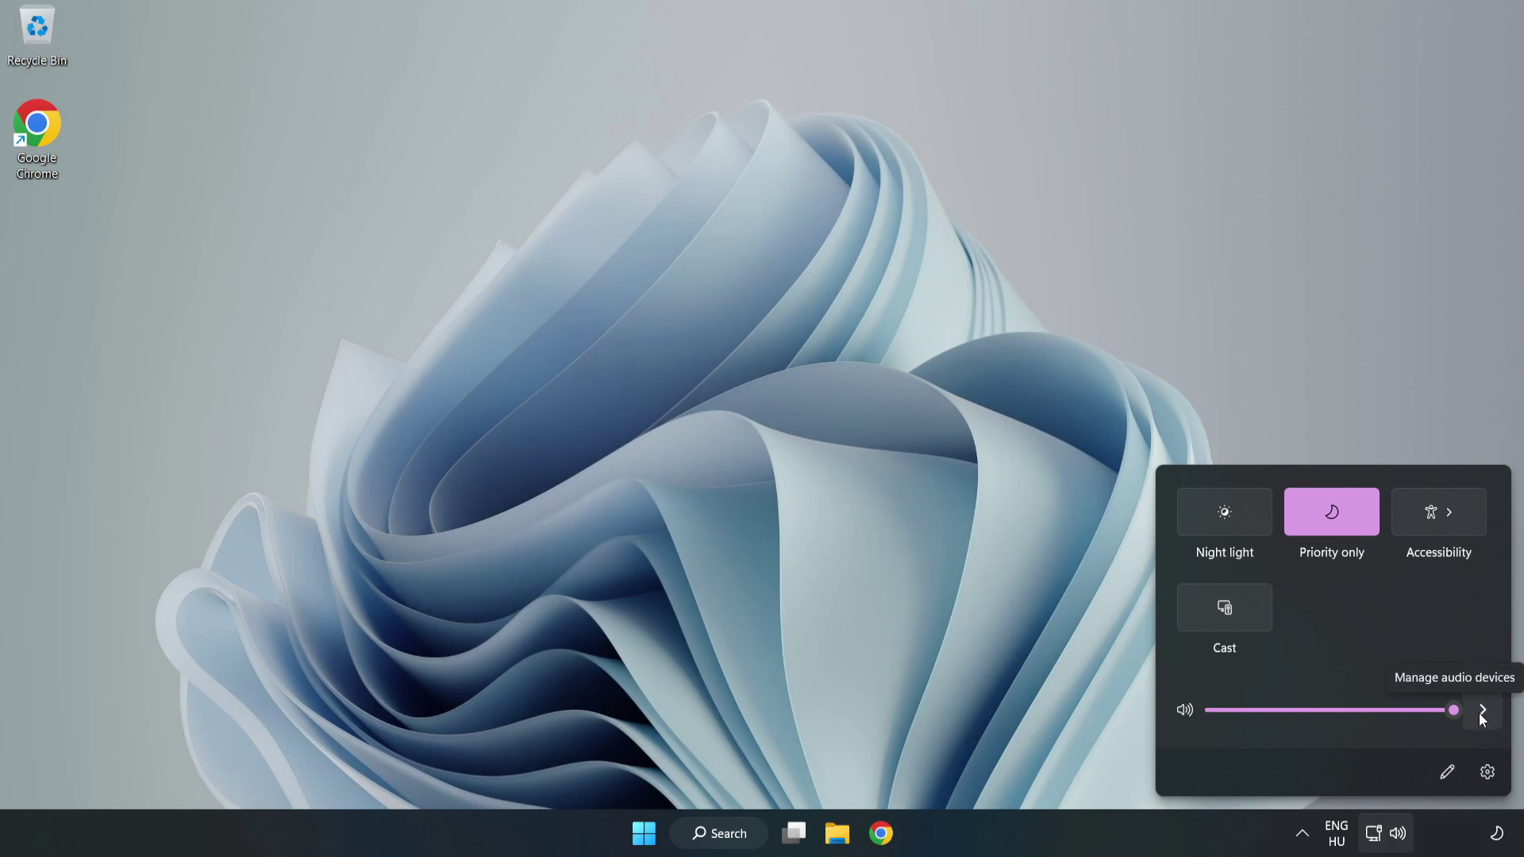
{"action": "left_click", "coordinate": [1481, 715]}
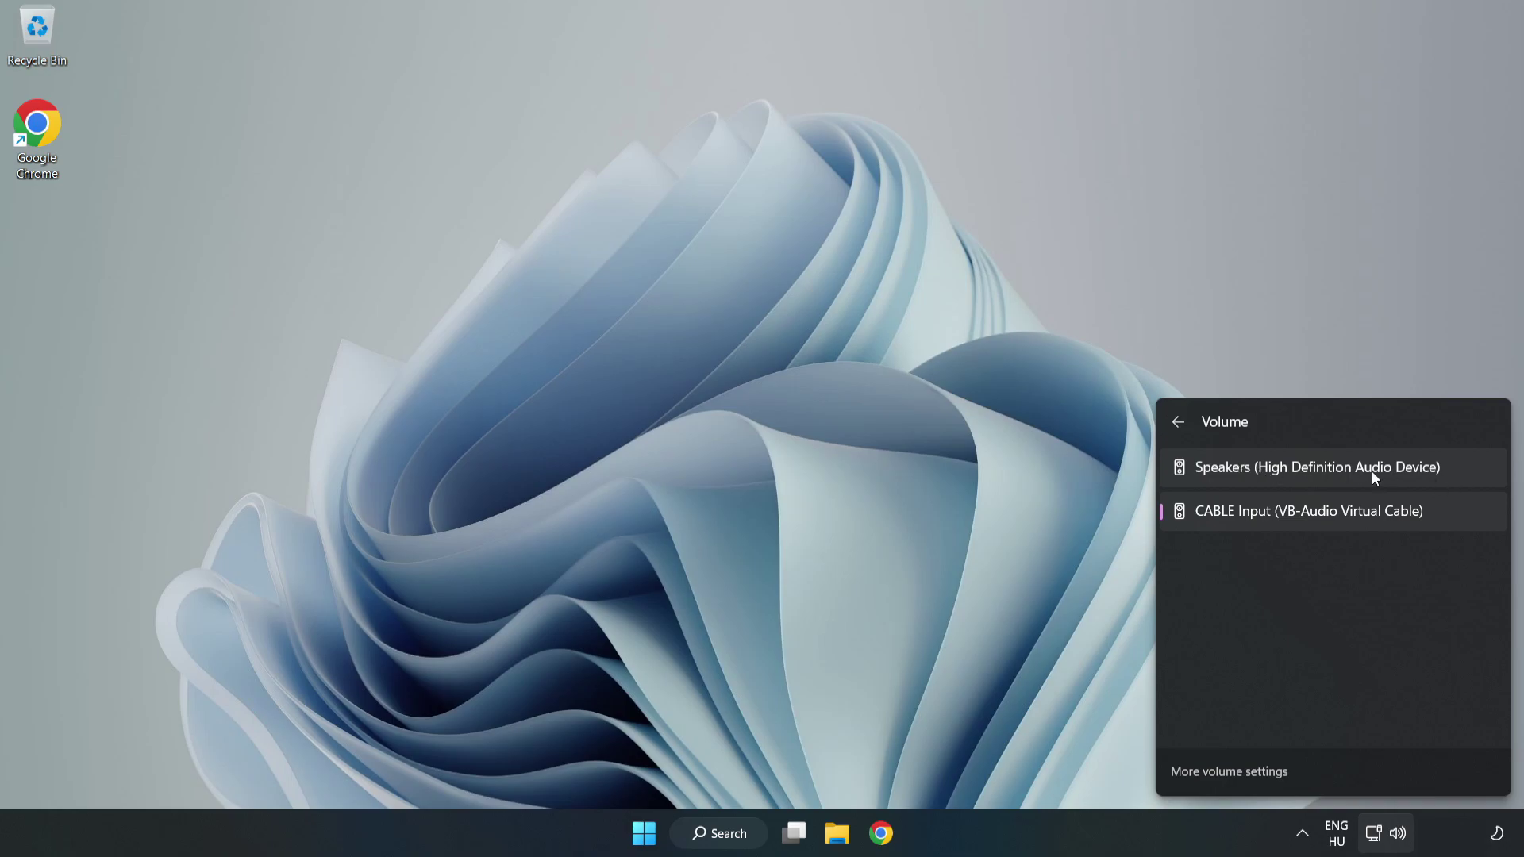
{"action": "left_click", "coordinate": [1469, 468]}
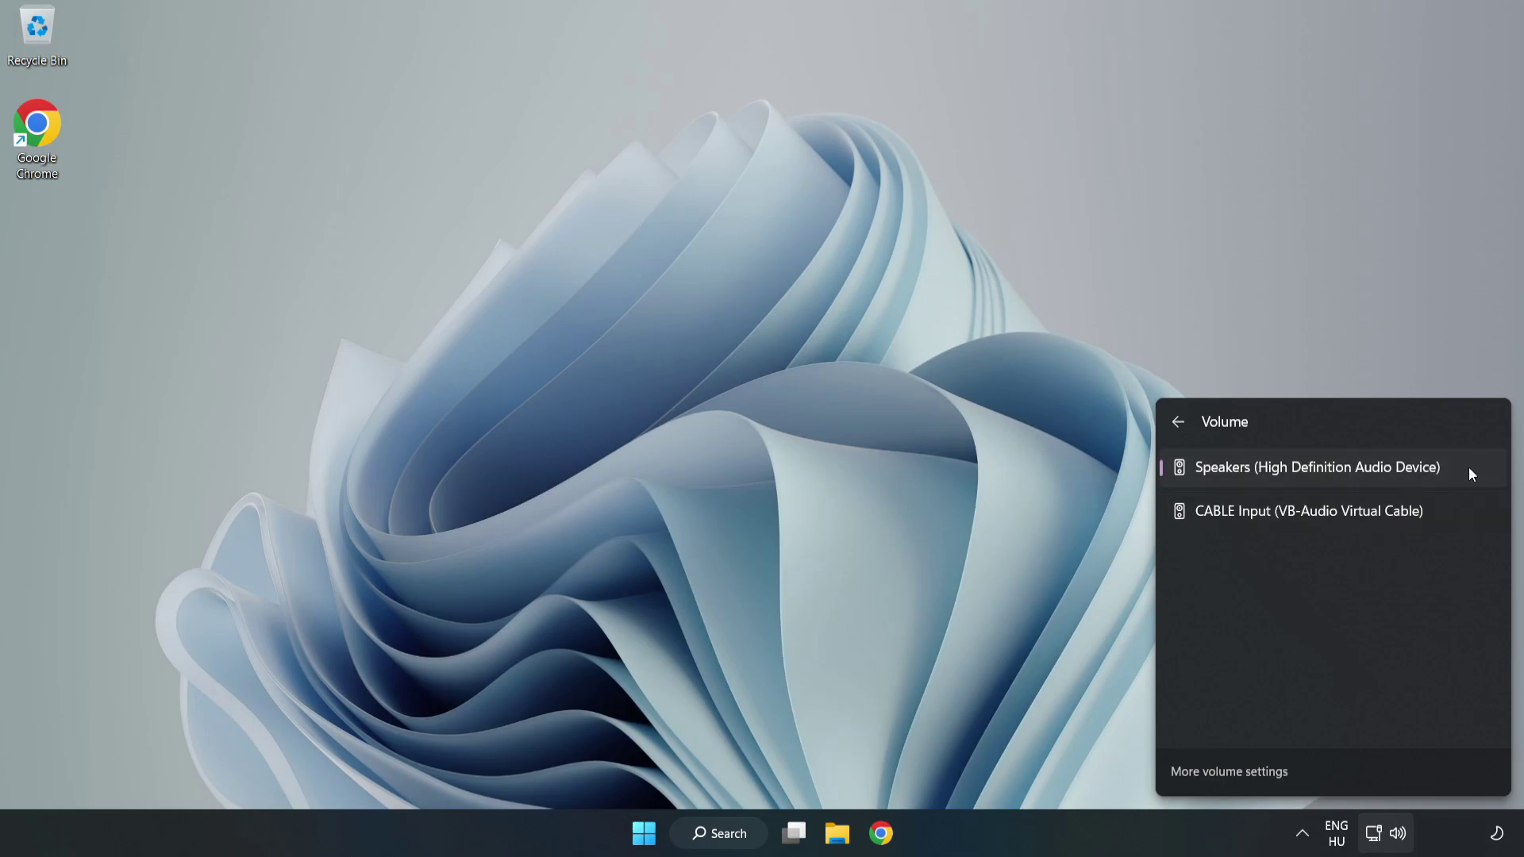
{"action": "left_click", "coordinate": [739, 410]}
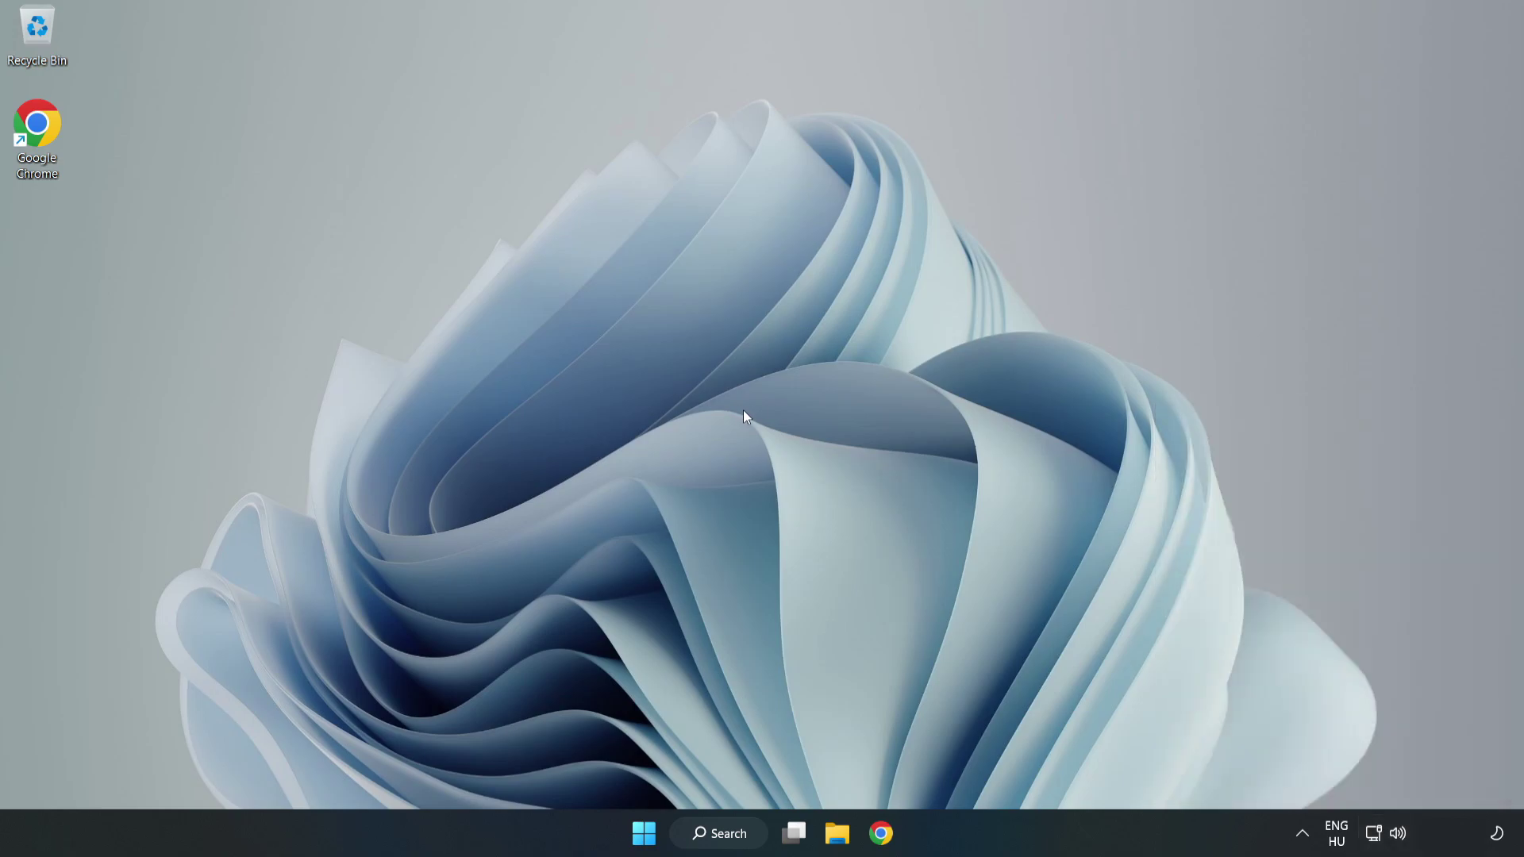
Reset sound devices and app volumes to defaults in the Volume mixer, then close Settings
{"action": "right_click", "coordinate": [1400, 835]}
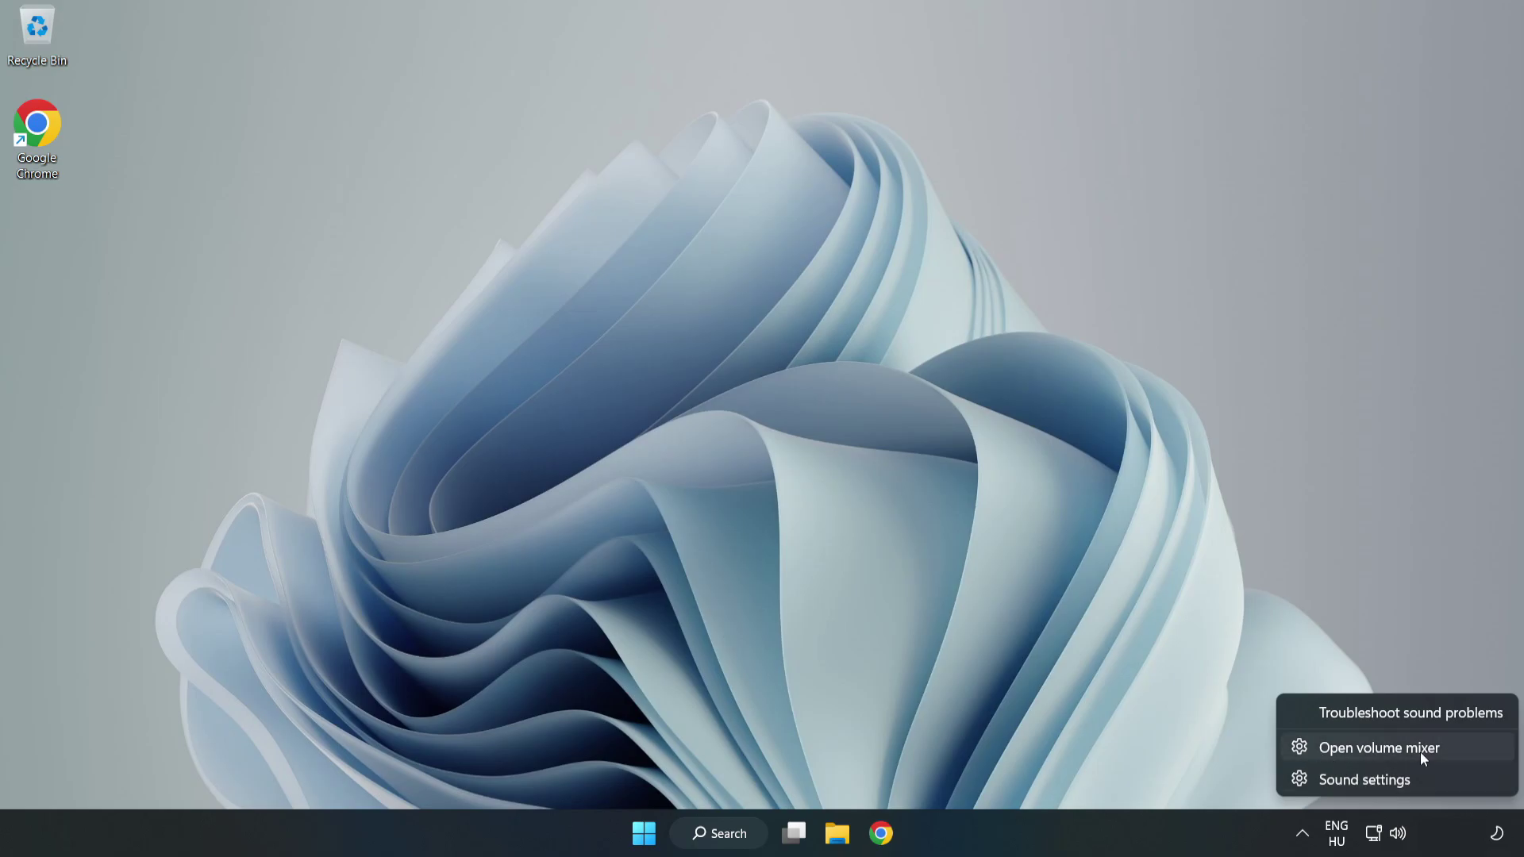
{"action": "left_click", "coordinate": [1463, 758]}
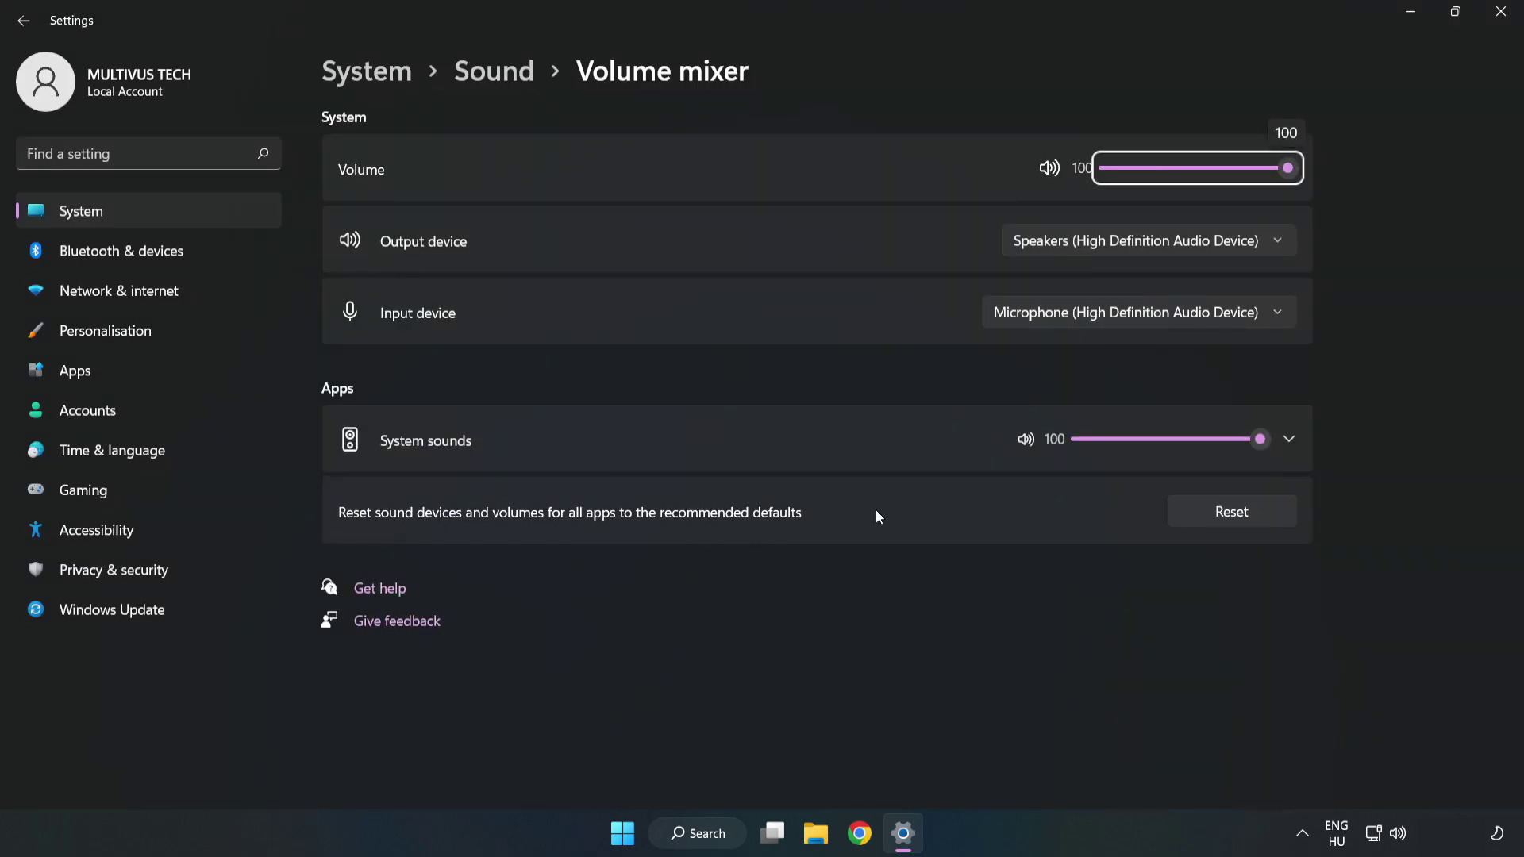
{"action": "left_click", "coordinate": [1250, 523]}
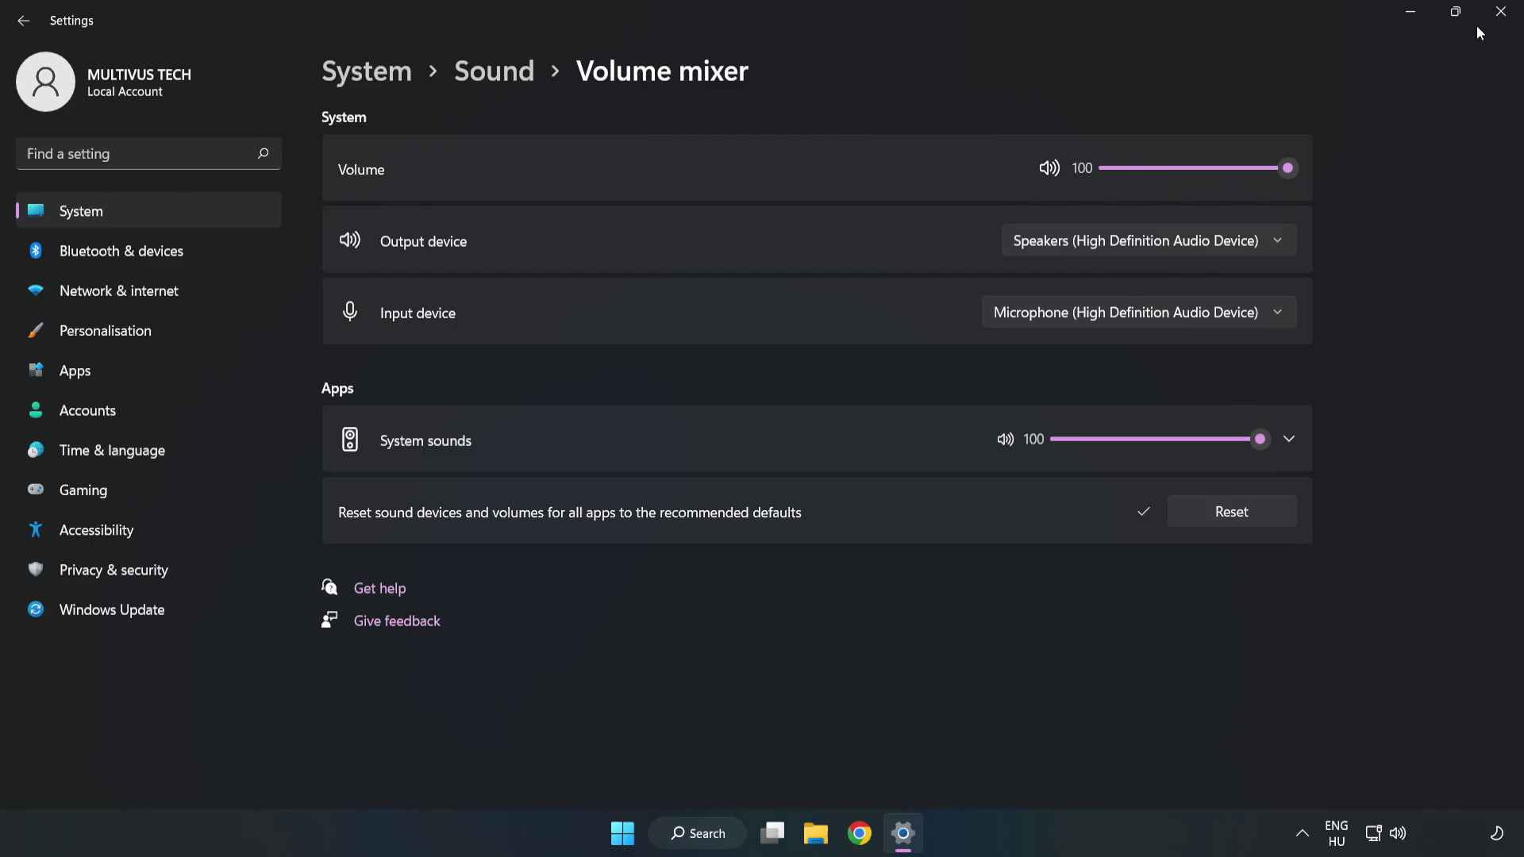
{"action": "left_click", "coordinate": [1499, 13]}
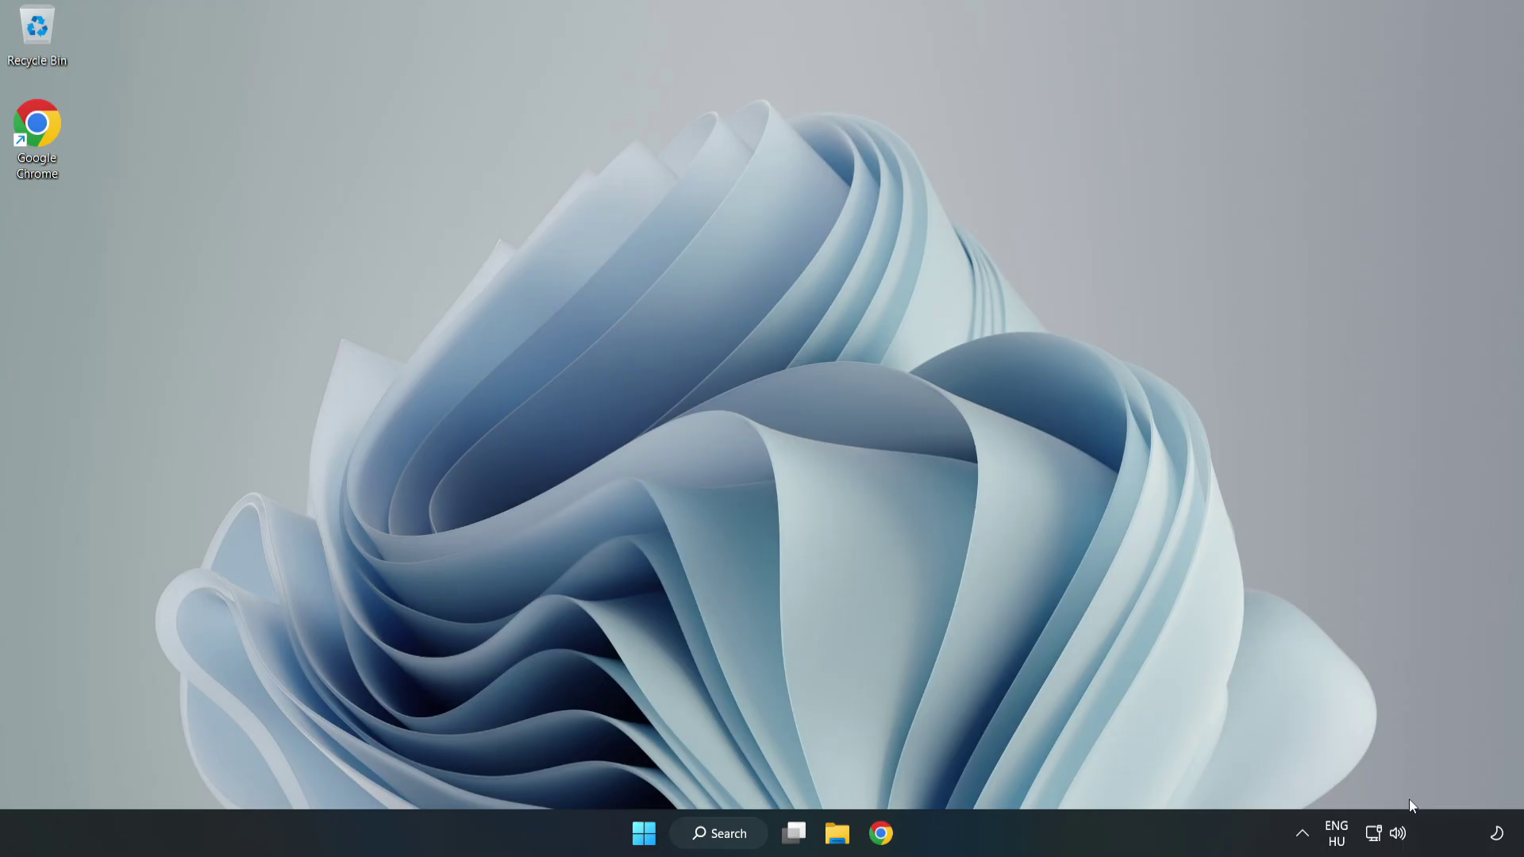
Open the Sound settings page from the tray and scroll down to More sound settings
{"action": "right_click", "coordinate": [1400, 838]}
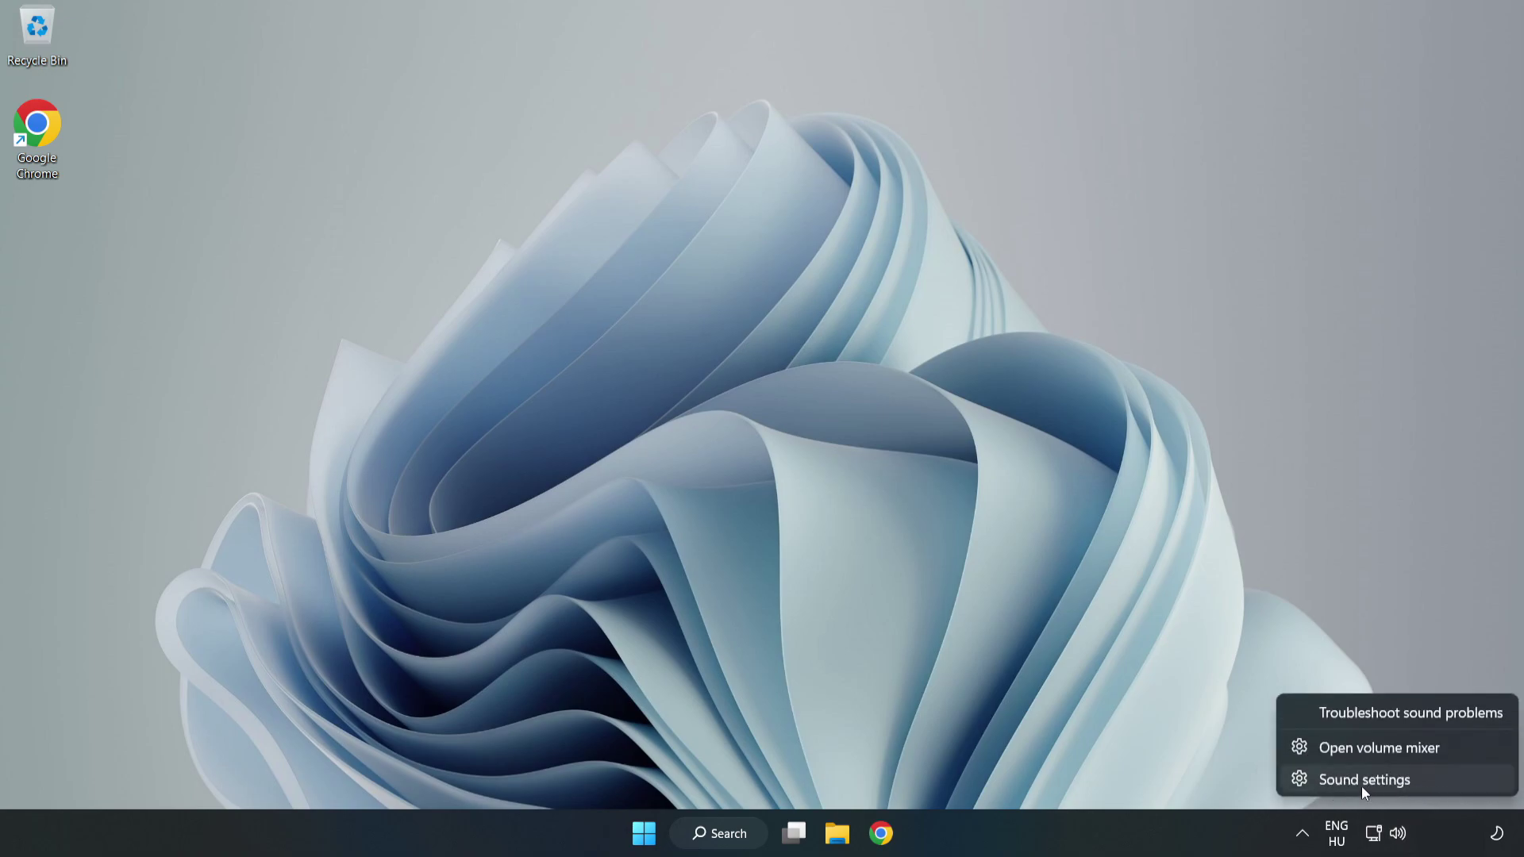
{"action": "left_click", "coordinate": [1419, 784]}
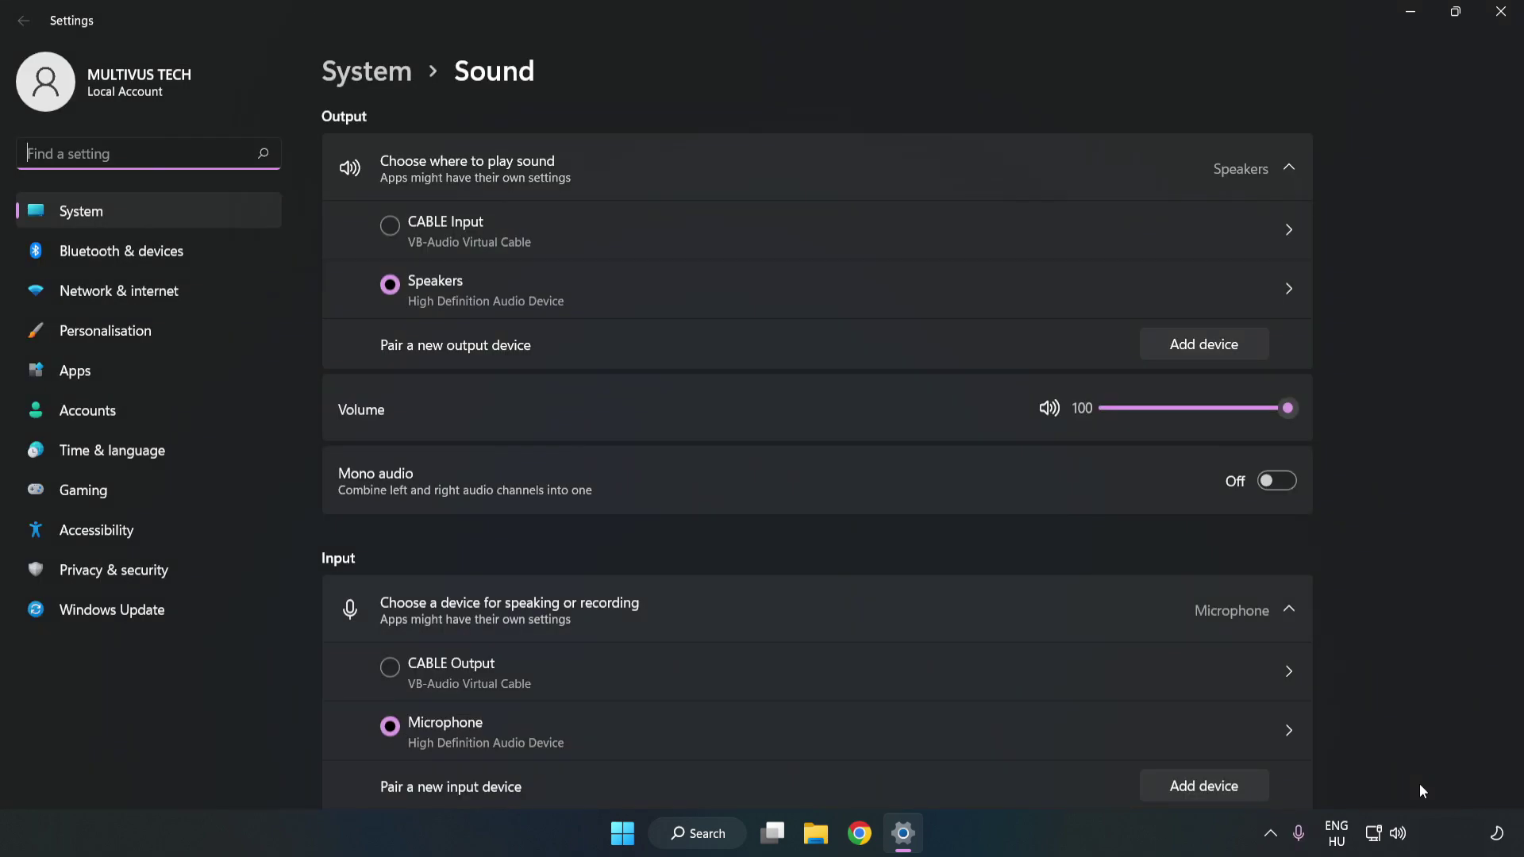
{"action": "left_click", "coordinate": [1289, 410]}
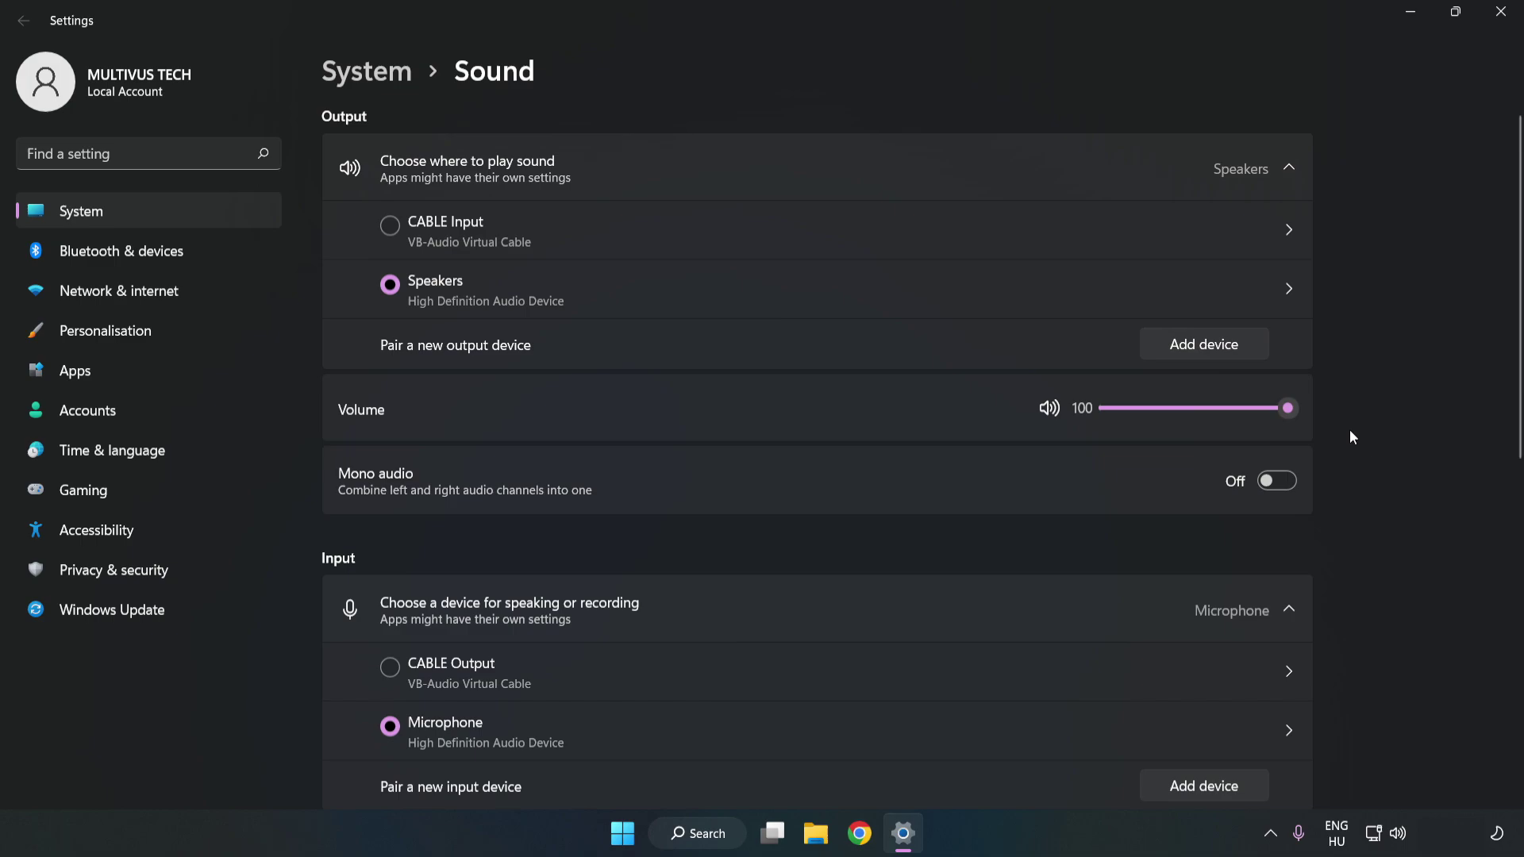
{"action": "scroll", "coordinate": [1486, 380], "scroll_direction": "down", "scroll_amount": 5}
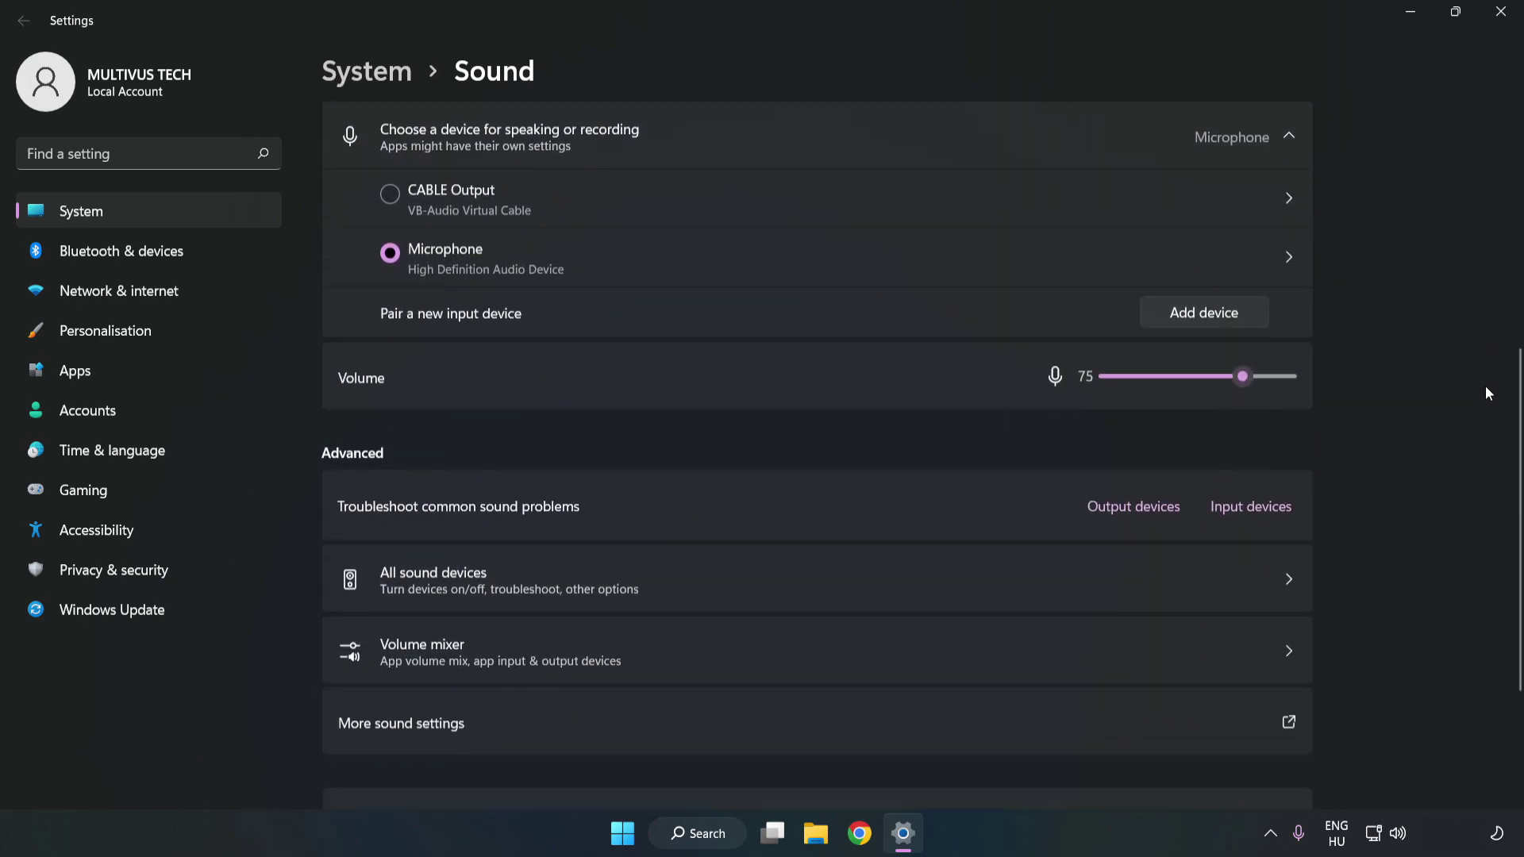
{"action": "scroll", "coordinate": [1486, 393], "scroll_direction": "down", "scroll_amount": 1}
{"action": "scroll", "coordinate": [1483, 393], "scroll_direction": "down", "scroll_amount": 2}
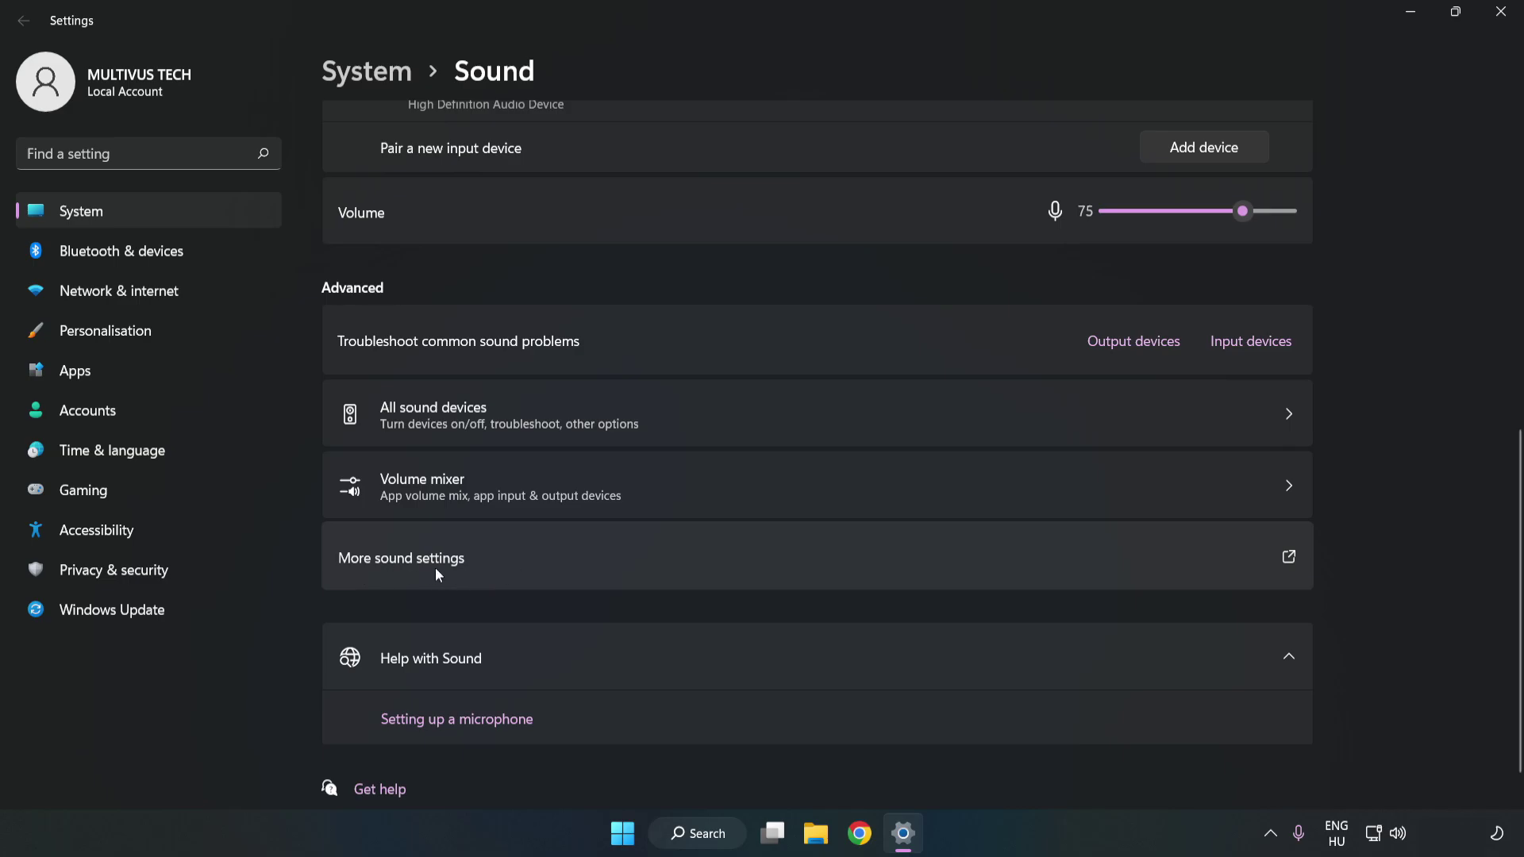
Disable the CABLE Input device on the Playback tab of the classic Sound dialog
{"action": "left_click", "coordinate": [664, 570]}
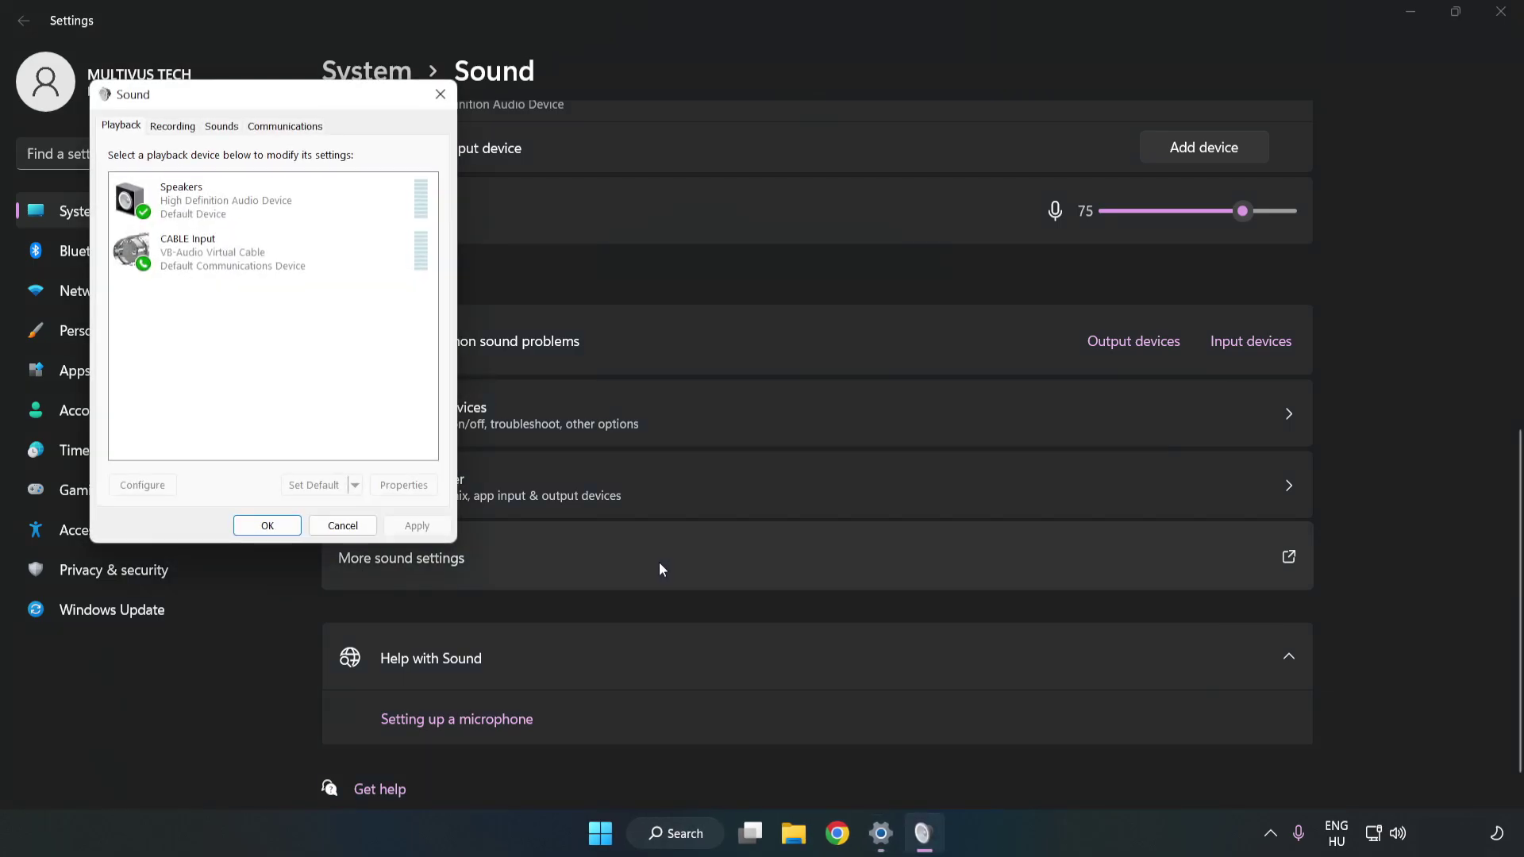
{"action": "left_click_drag", "start_coordinate": [323, 106], "coordinate": [788, 197]}
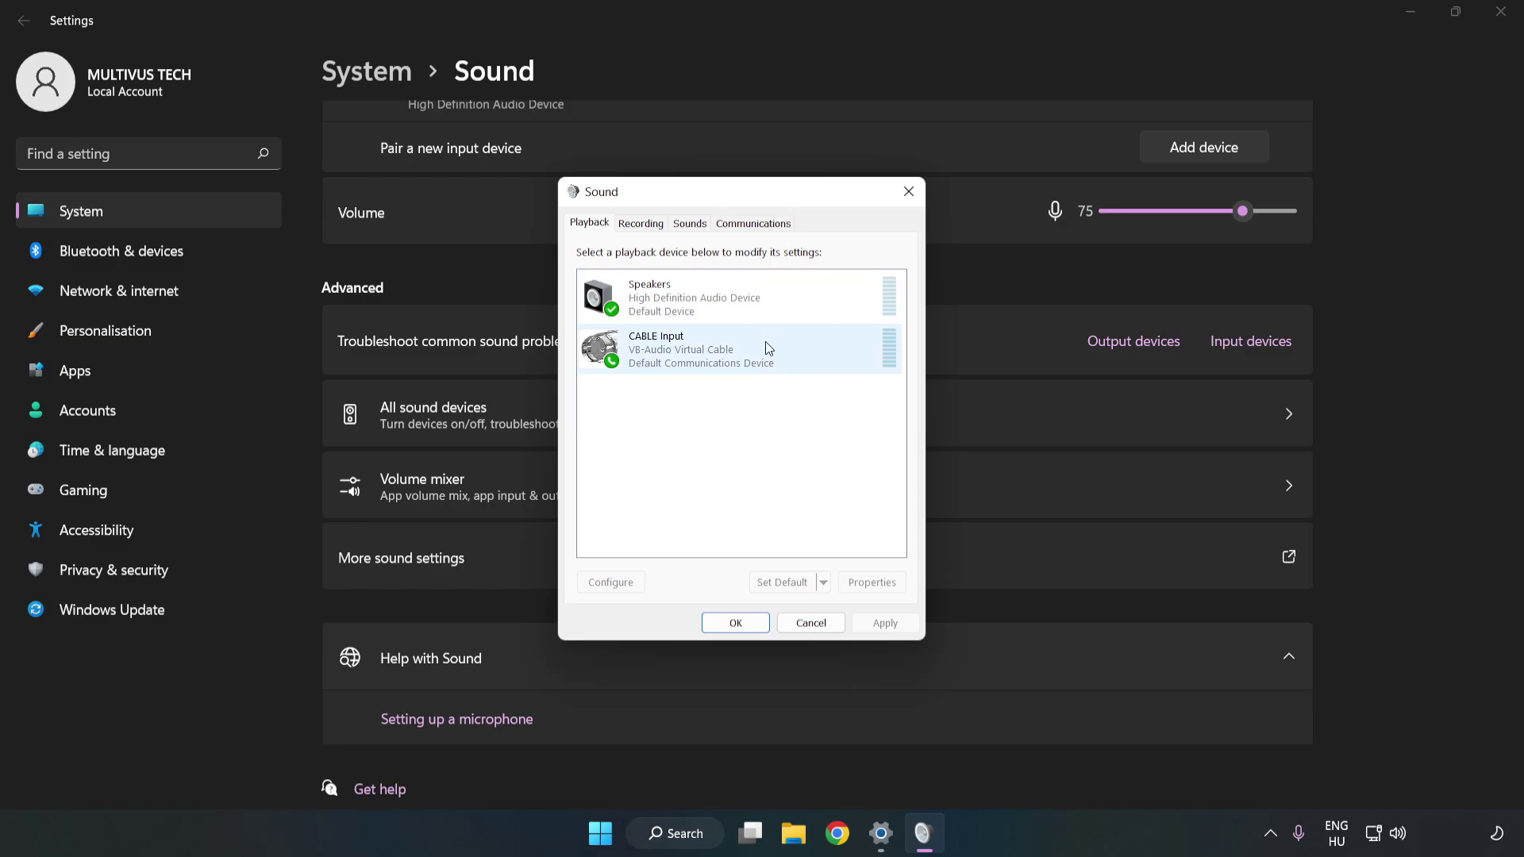
{"action": "left_click", "coordinate": [608, 349]}
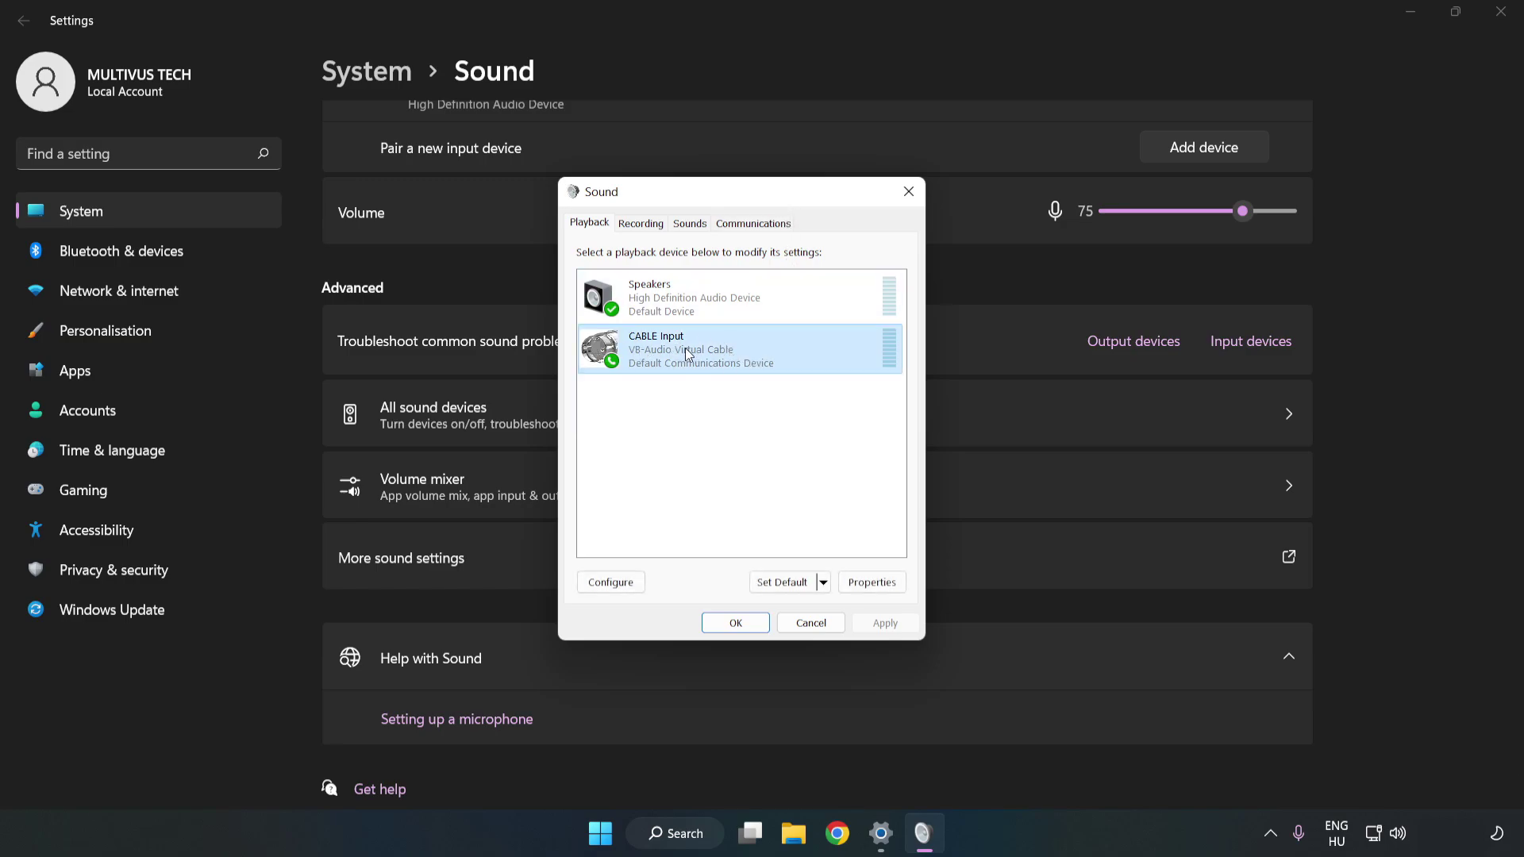
{"action": "right_click", "coordinate": [763, 350]}
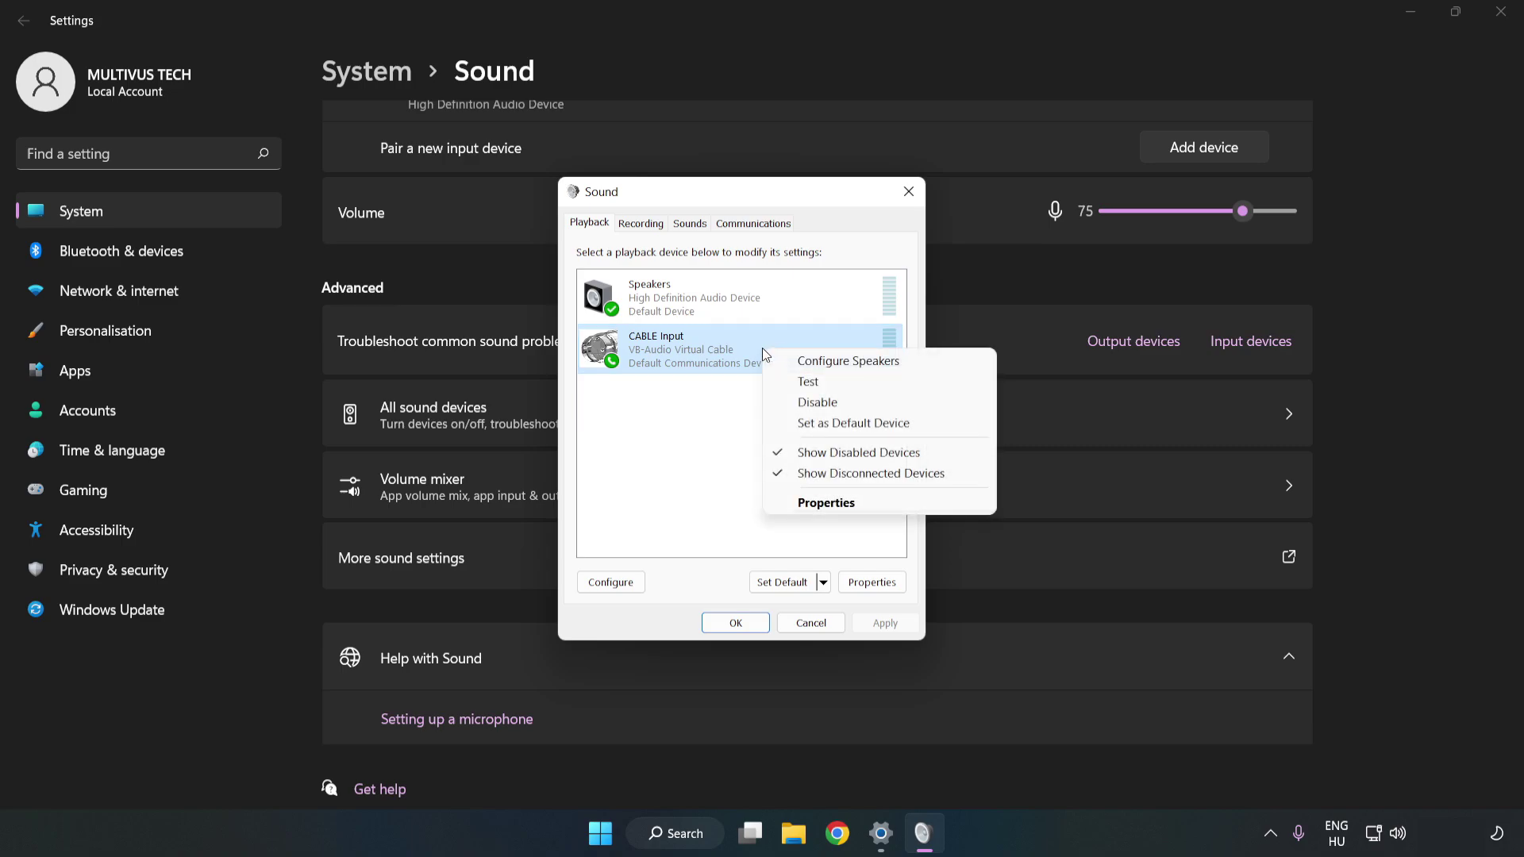
{"action": "left_click", "coordinate": [854, 412]}
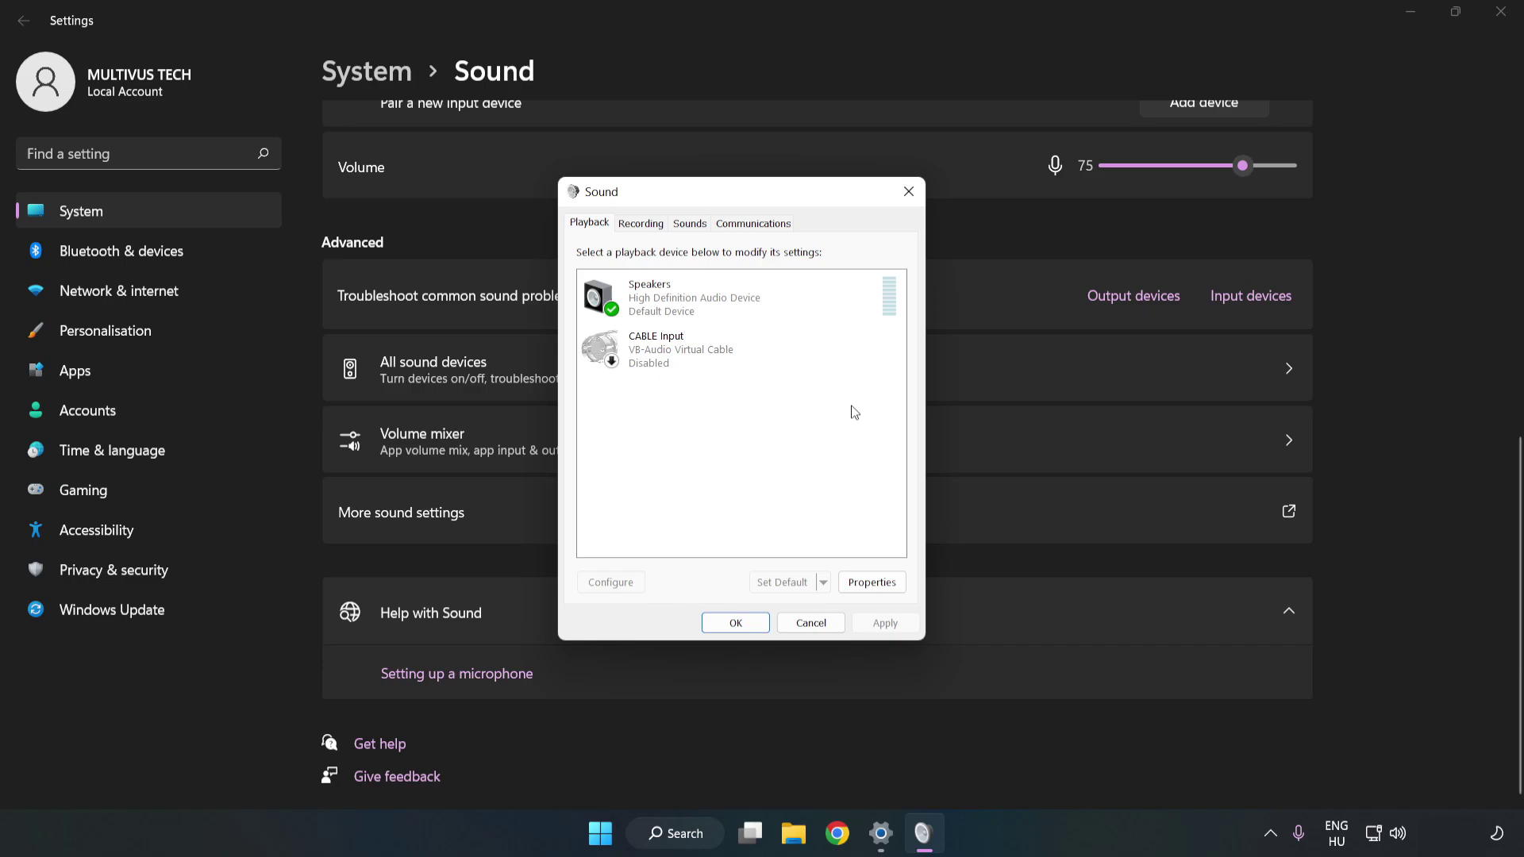
Run Speaker Setup for Speakers with 7.1 Surround, keeping all optional and full-range speakers ticked
{"action": "left_click", "coordinate": [658, 319]}
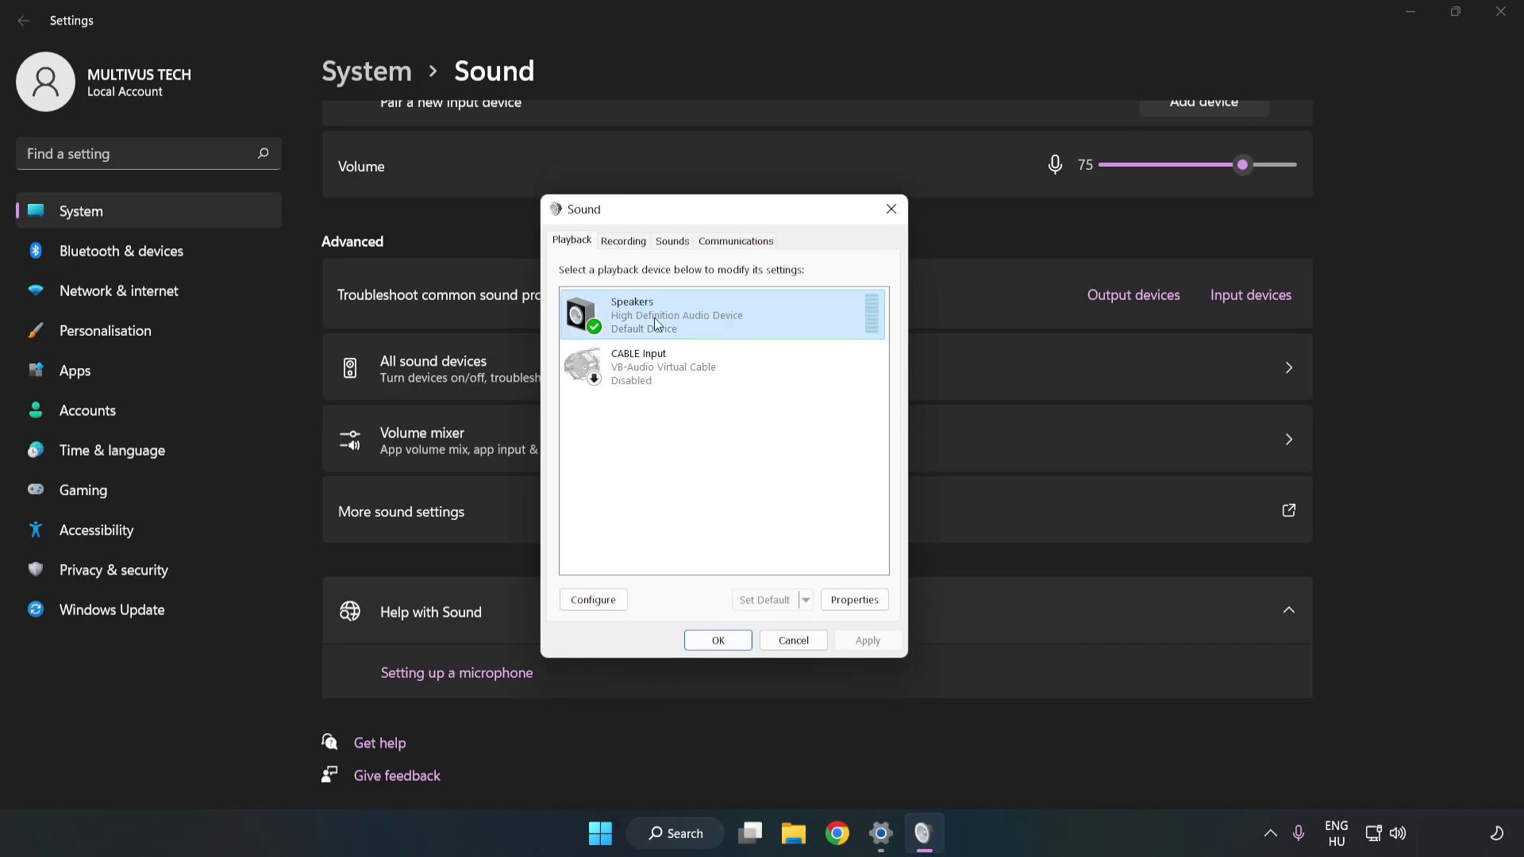
{"action": "right_click", "coordinate": [778, 313]}
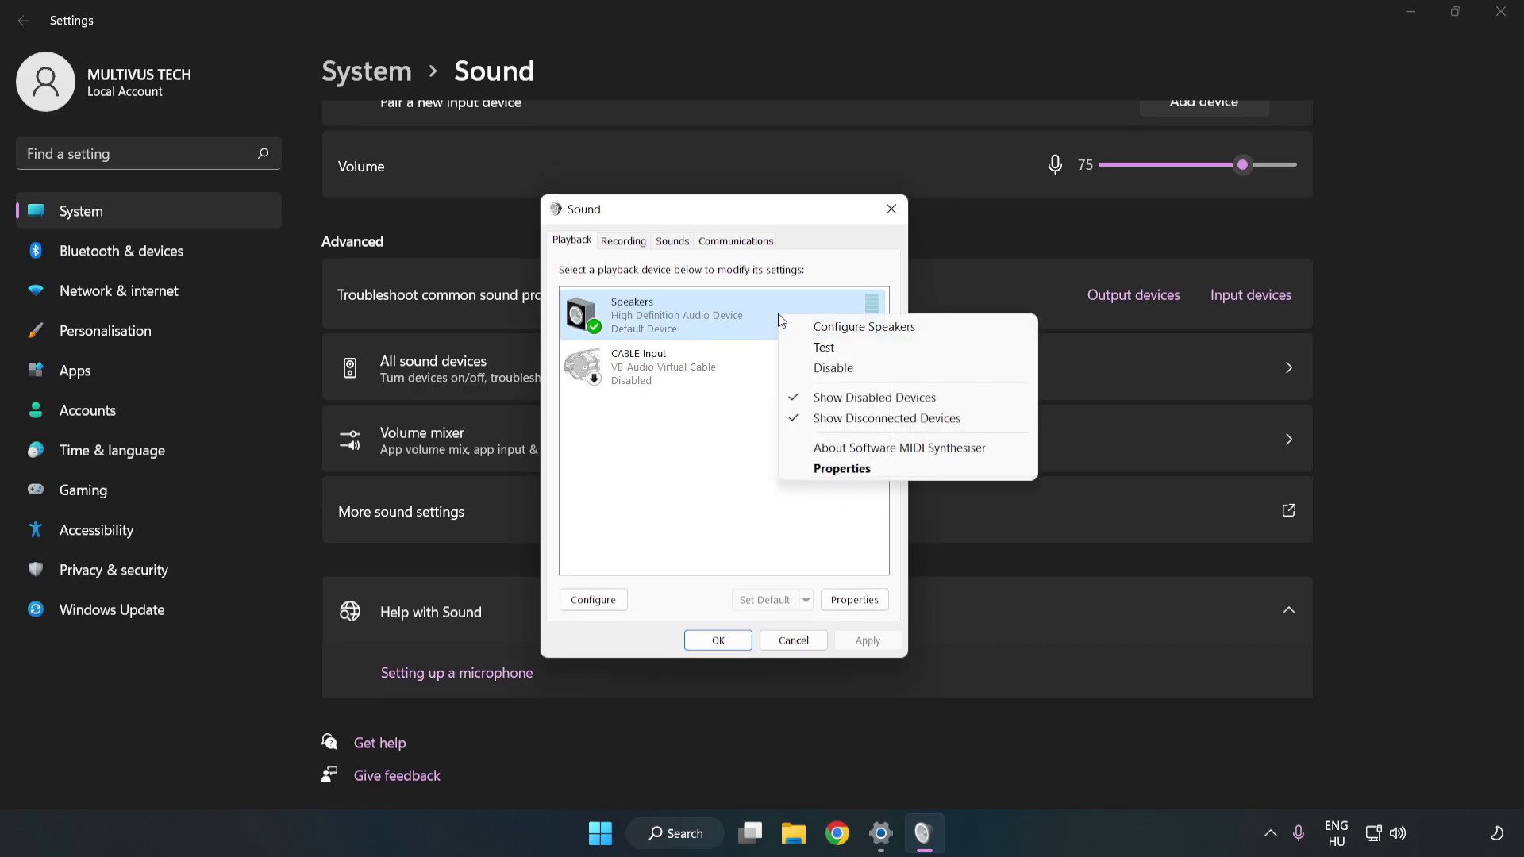
{"action": "left_click", "coordinate": [866, 328]}
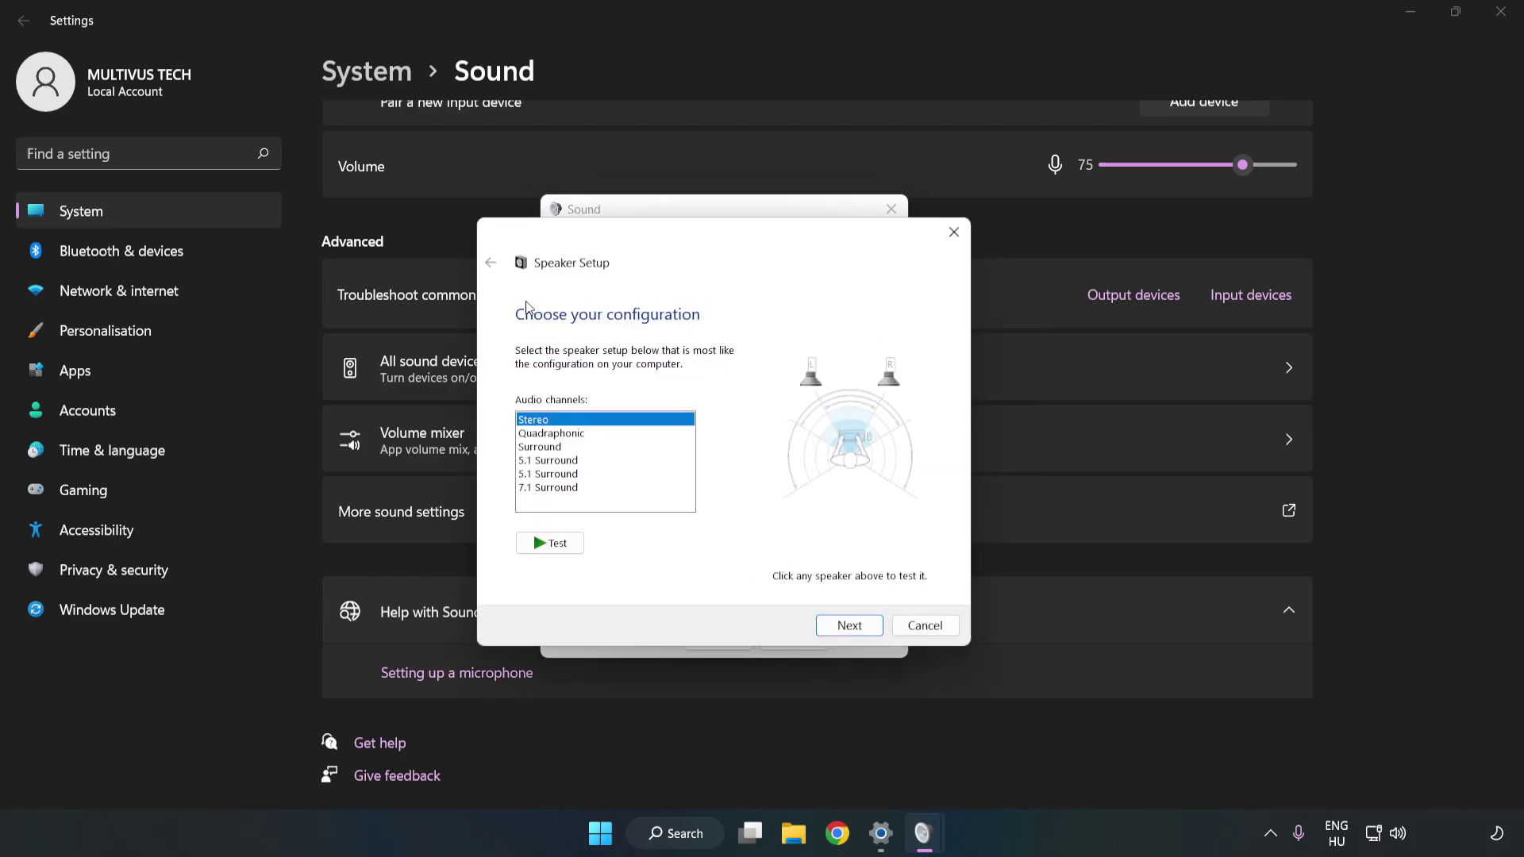
{"action": "left_click", "coordinate": [560, 435]}
{"action": "left_click", "coordinate": [560, 489]}
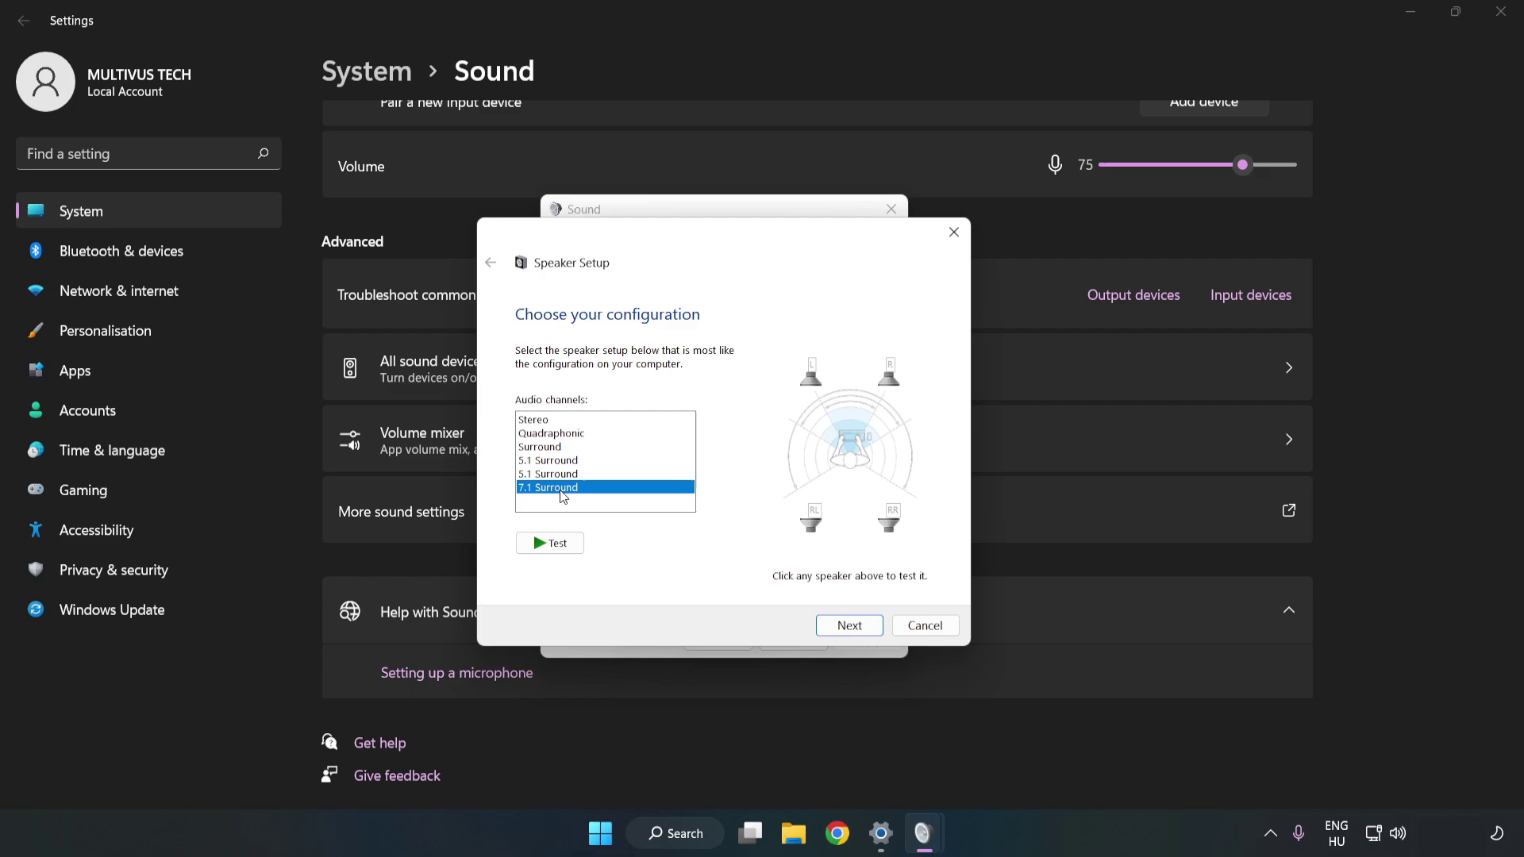
{"action": "left_click", "coordinate": [849, 625]}
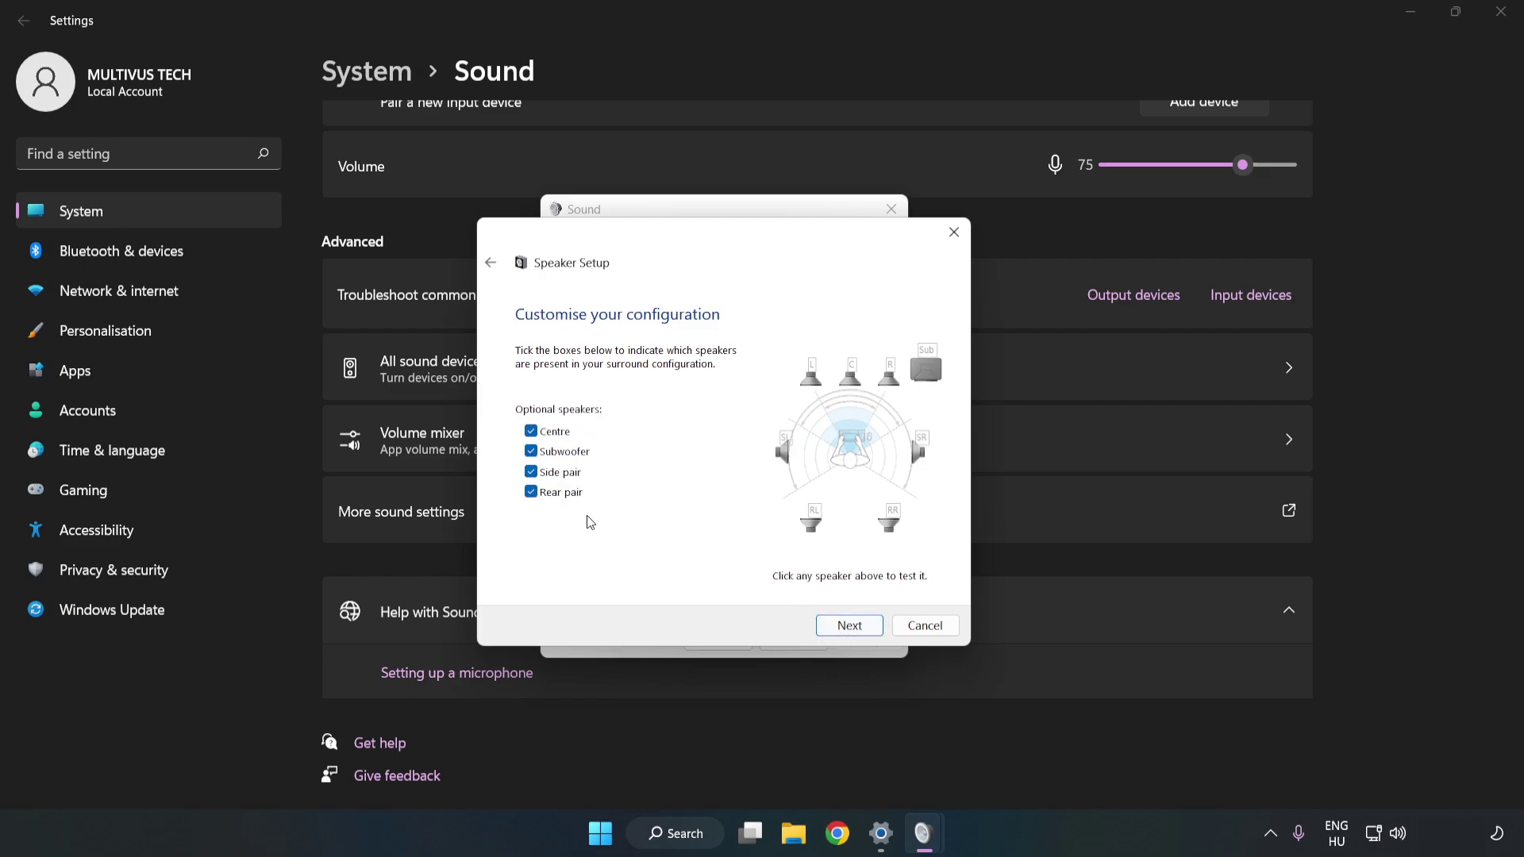
{"action": "left_click", "coordinate": [847, 625]}
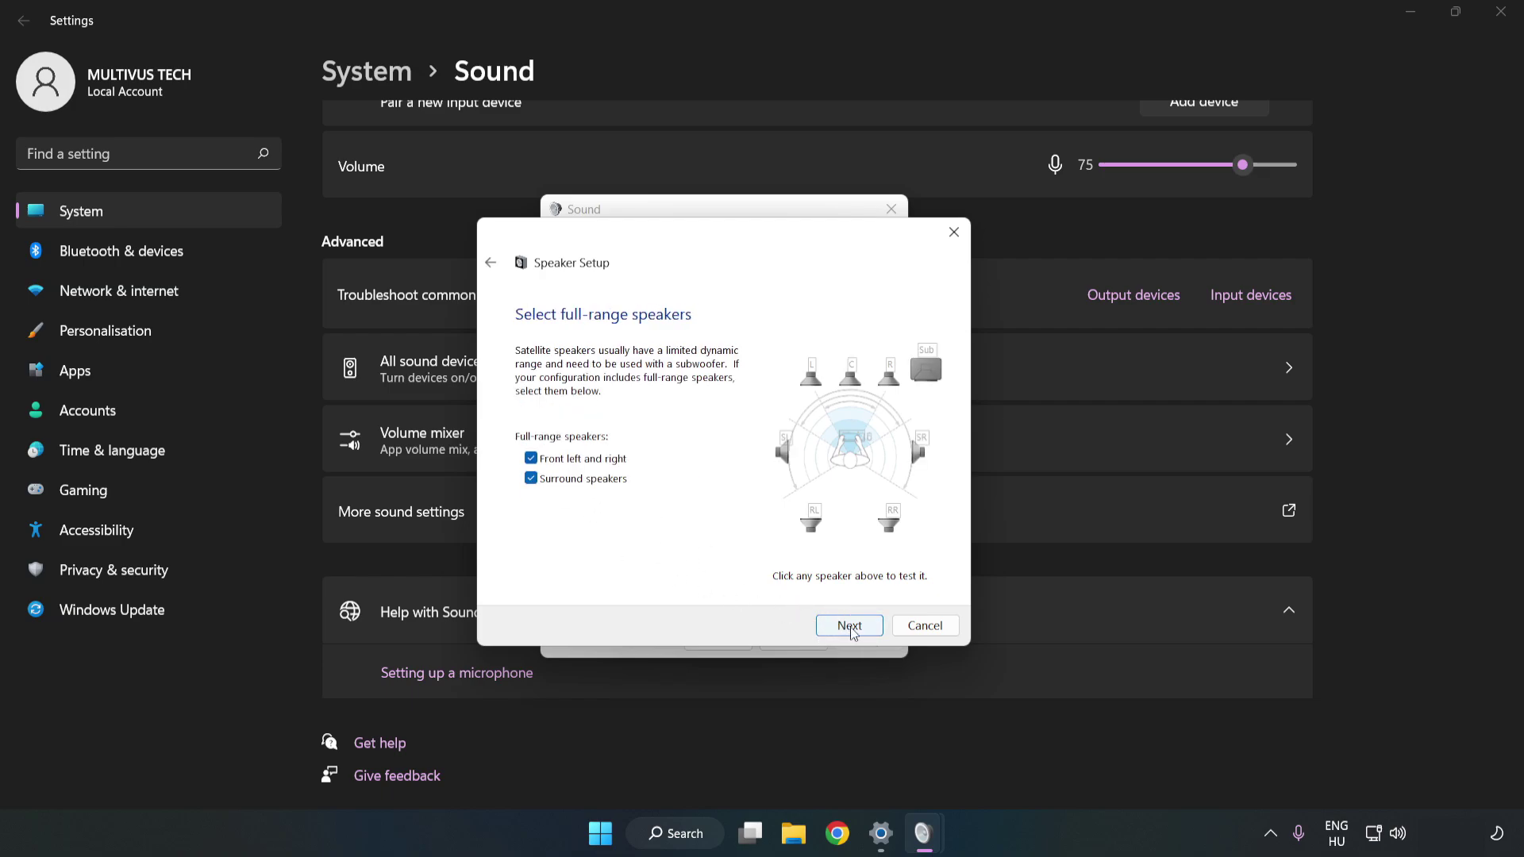
{"action": "left_click", "coordinate": [850, 625]}
{"action": "left_click", "coordinate": [849, 626]}
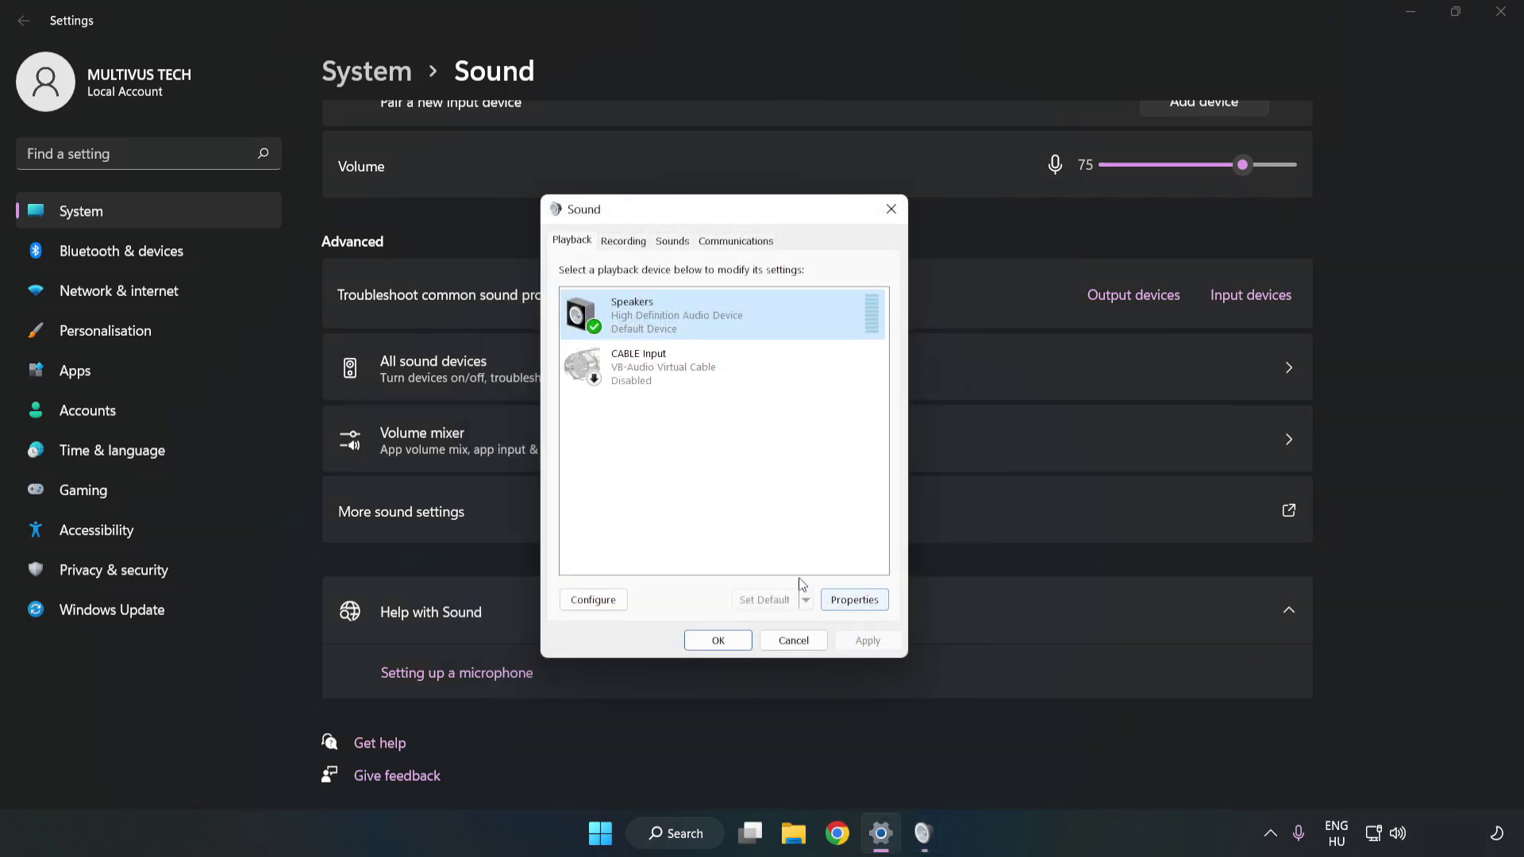
Turn off all audio enhancements in Speakers Properties
{"action": "left_click", "coordinate": [864, 601]}
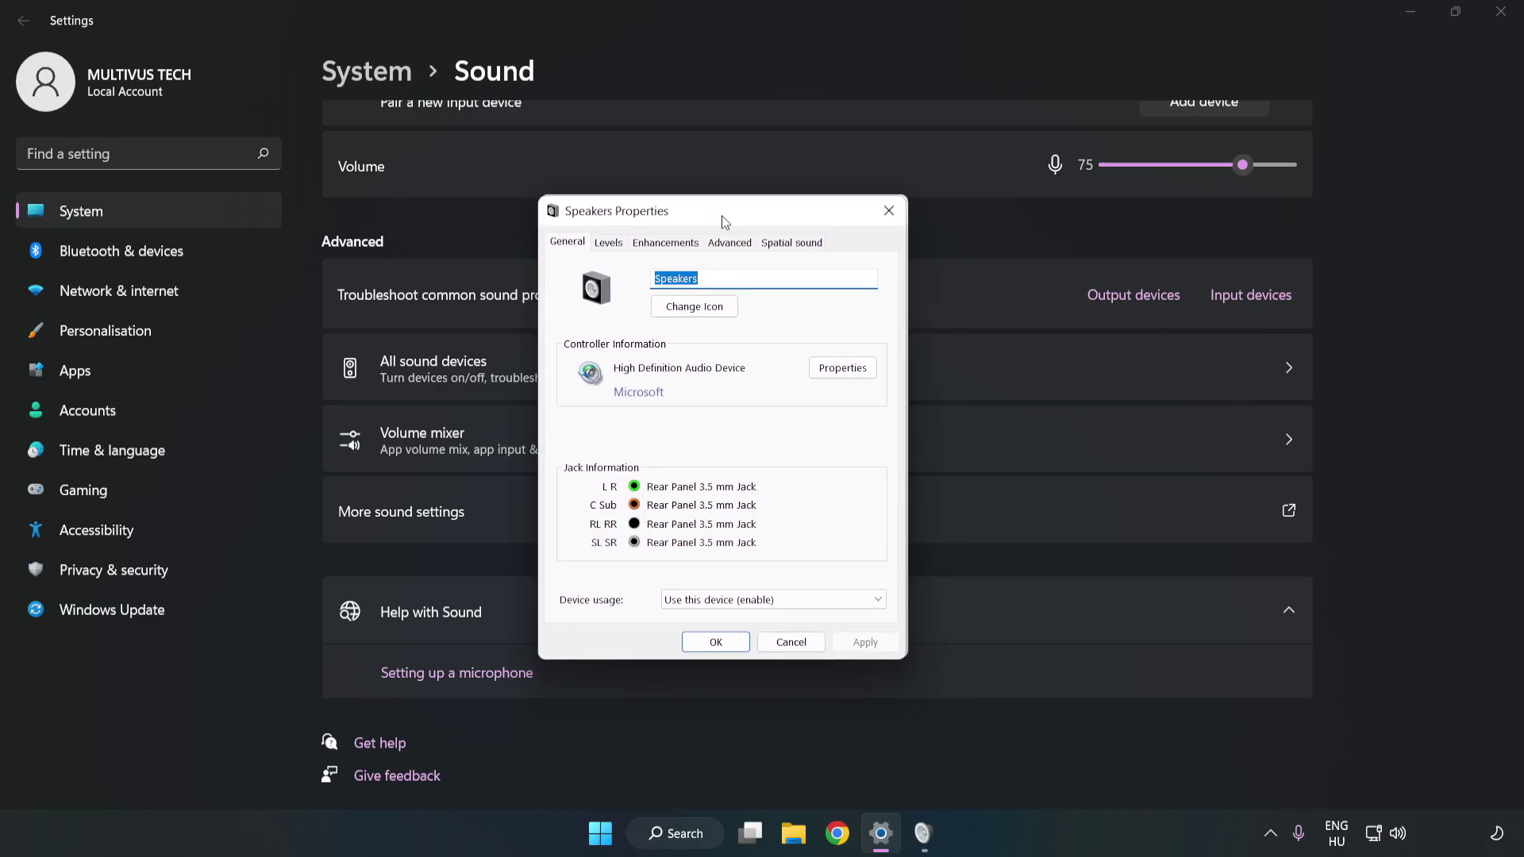
{"action": "left_click", "coordinate": [663, 248]}
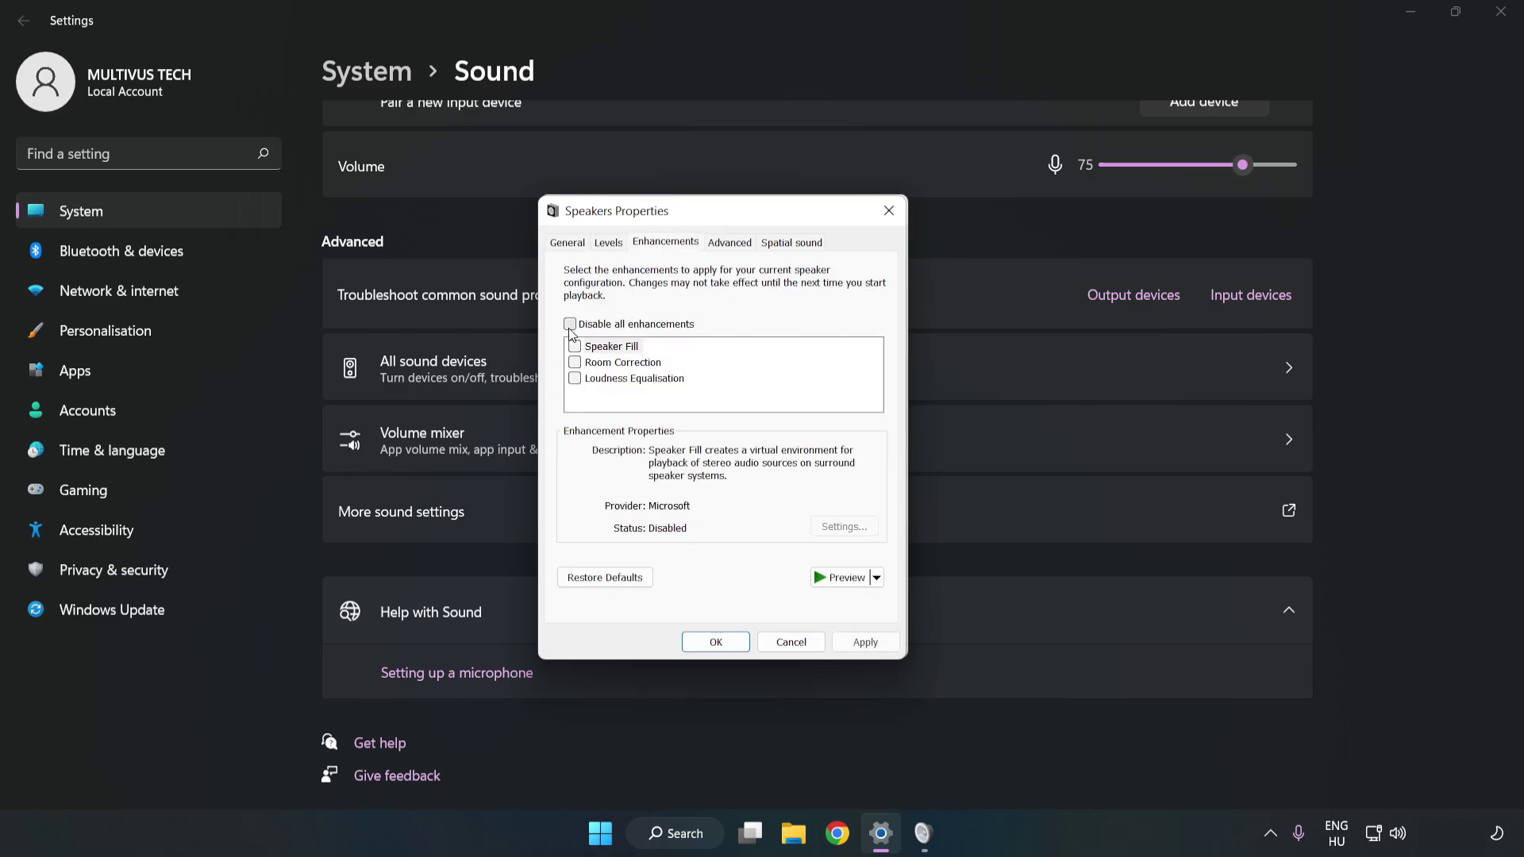
{"action": "left_click", "coordinate": [570, 324]}
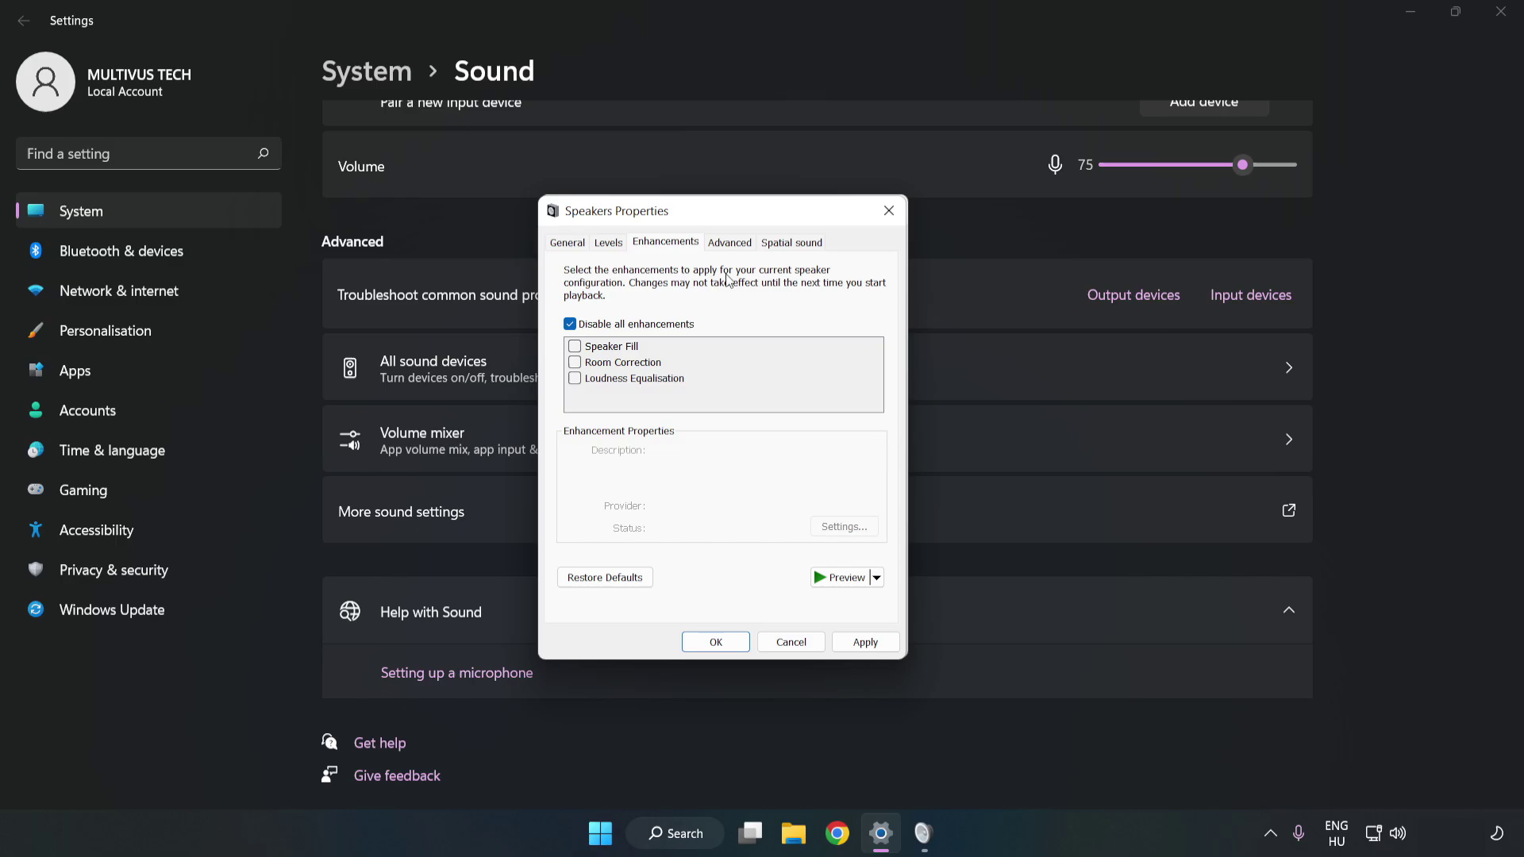
Set the default format to 16 bit, 48000 Hz (DVD Quality), apply, and close the sound dialogs
{"action": "left_click", "coordinate": [730, 243]}
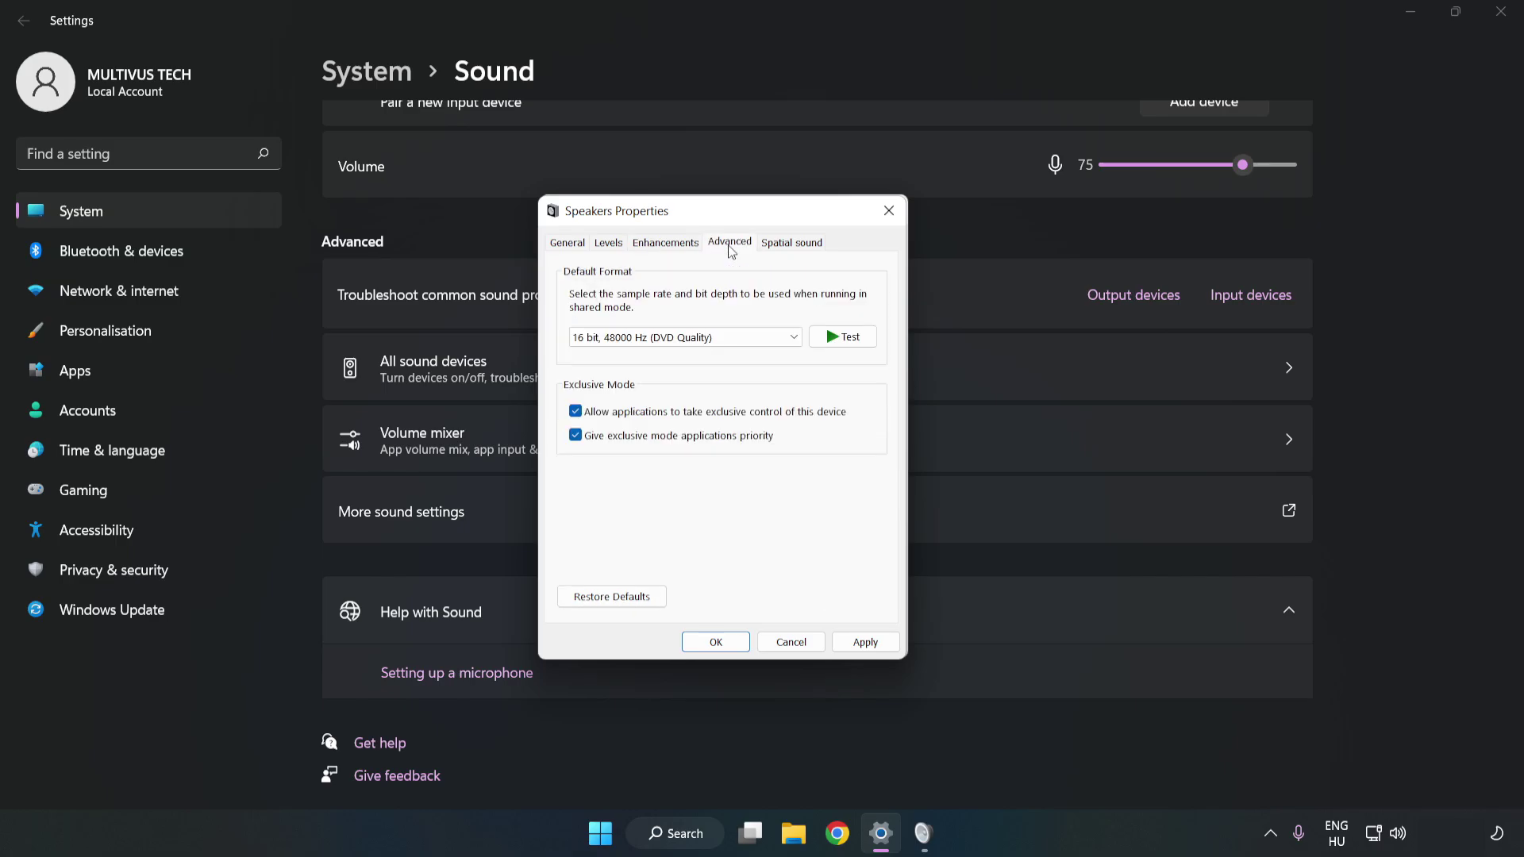
{"action": "left_click", "coordinate": [734, 340]}
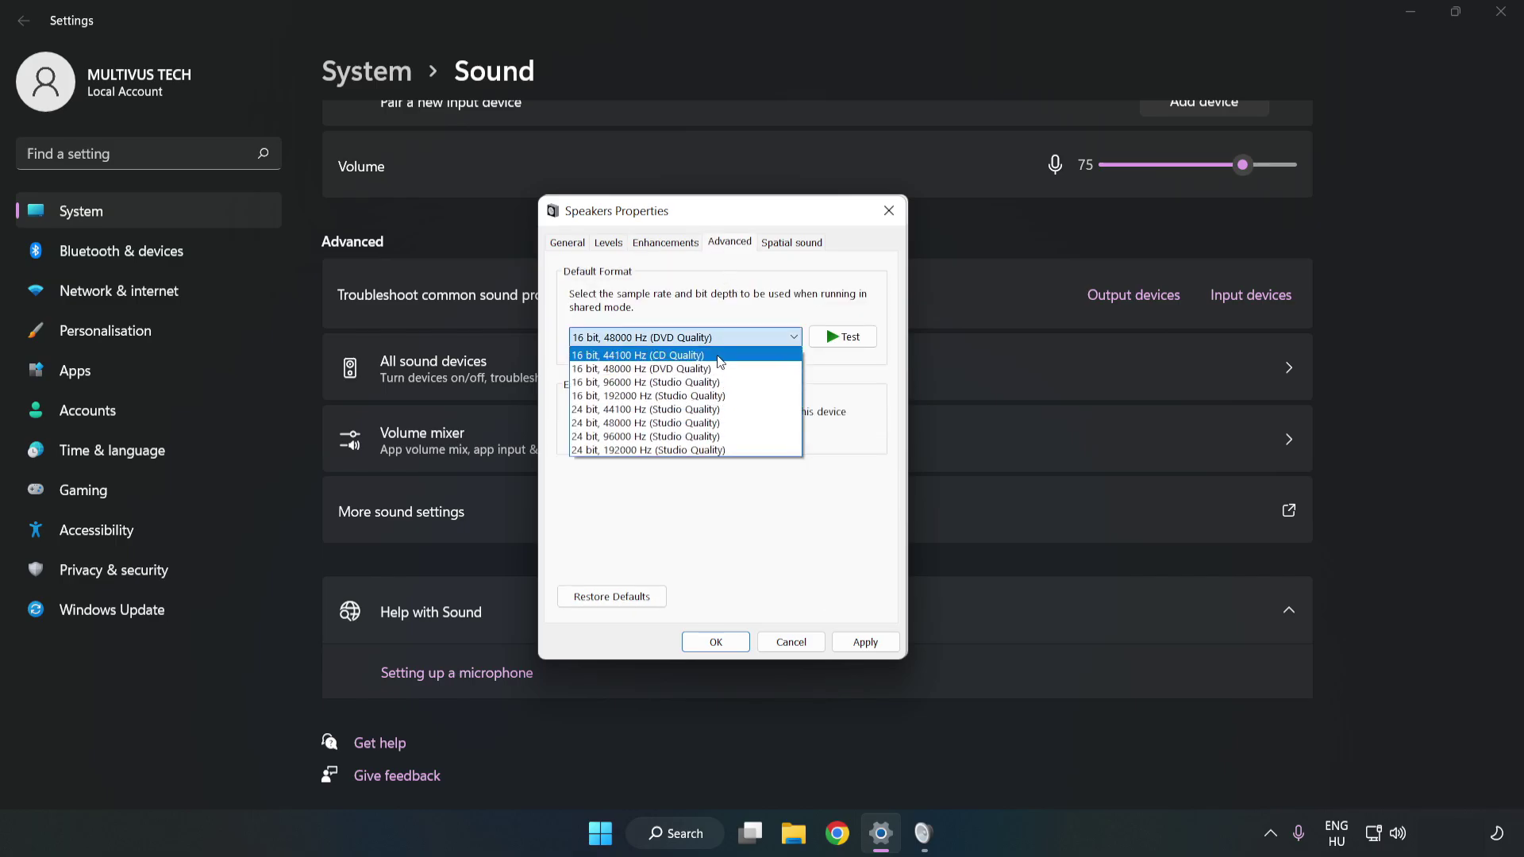
{"action": "left_click", "coordinate": [708, 367]}
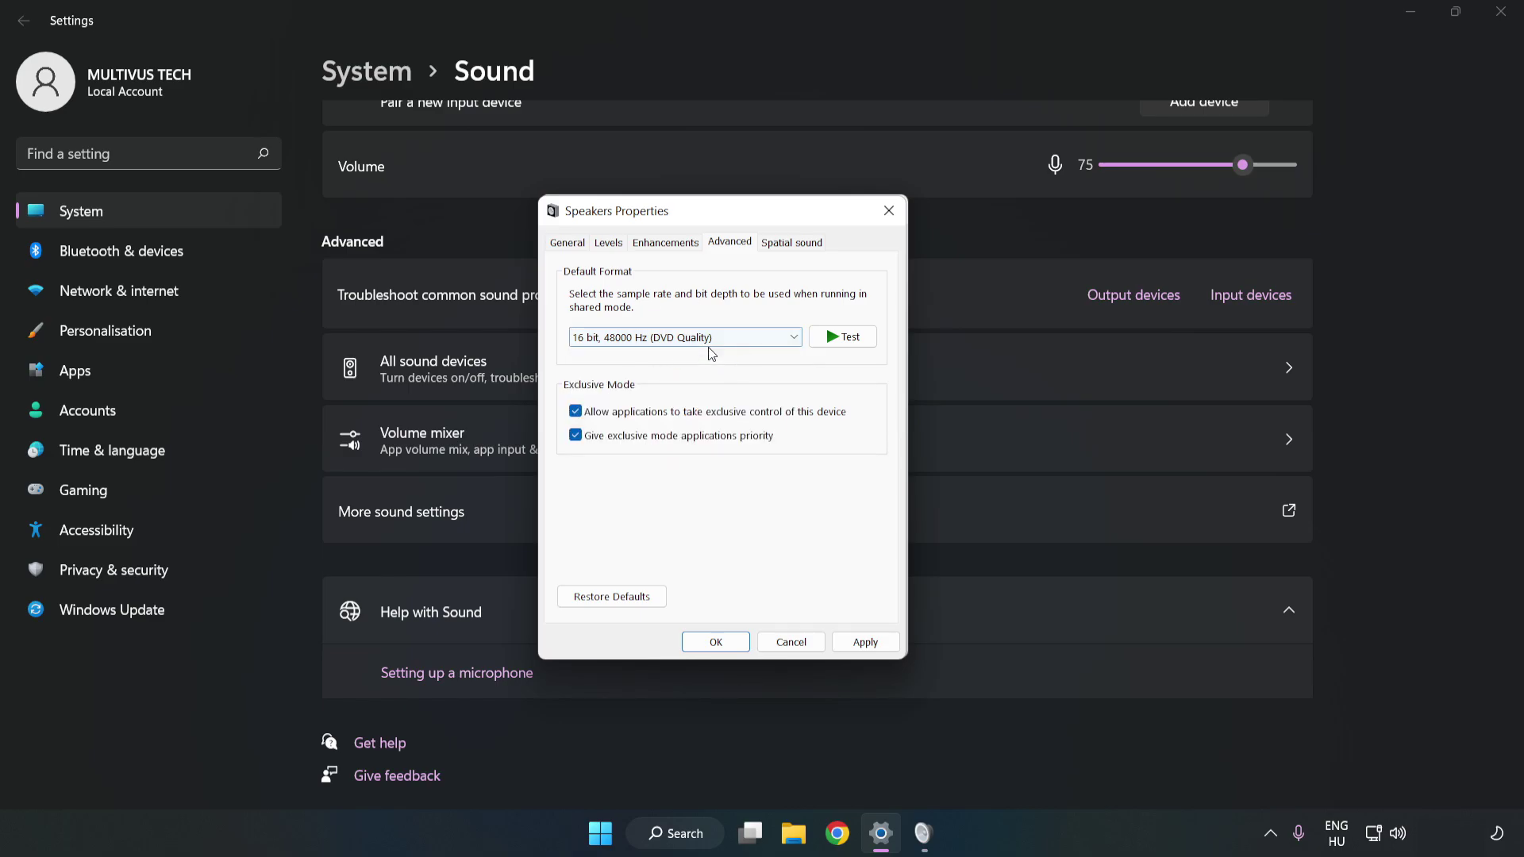
{"action": "left_click", "coordinate": [866, 641]}
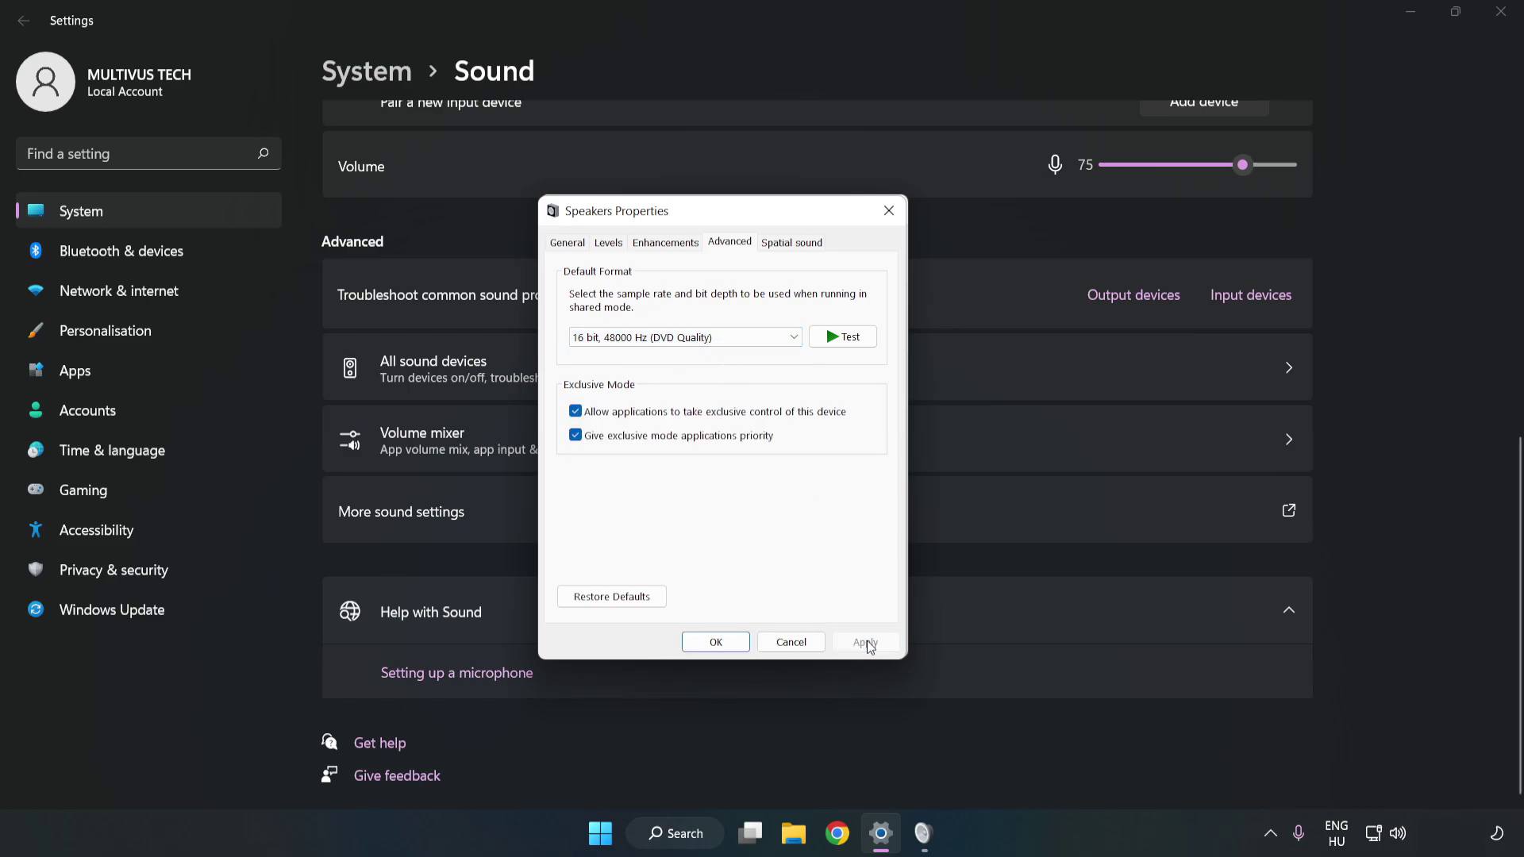
{"action": "left_click", "coordinate": [716, 642]}
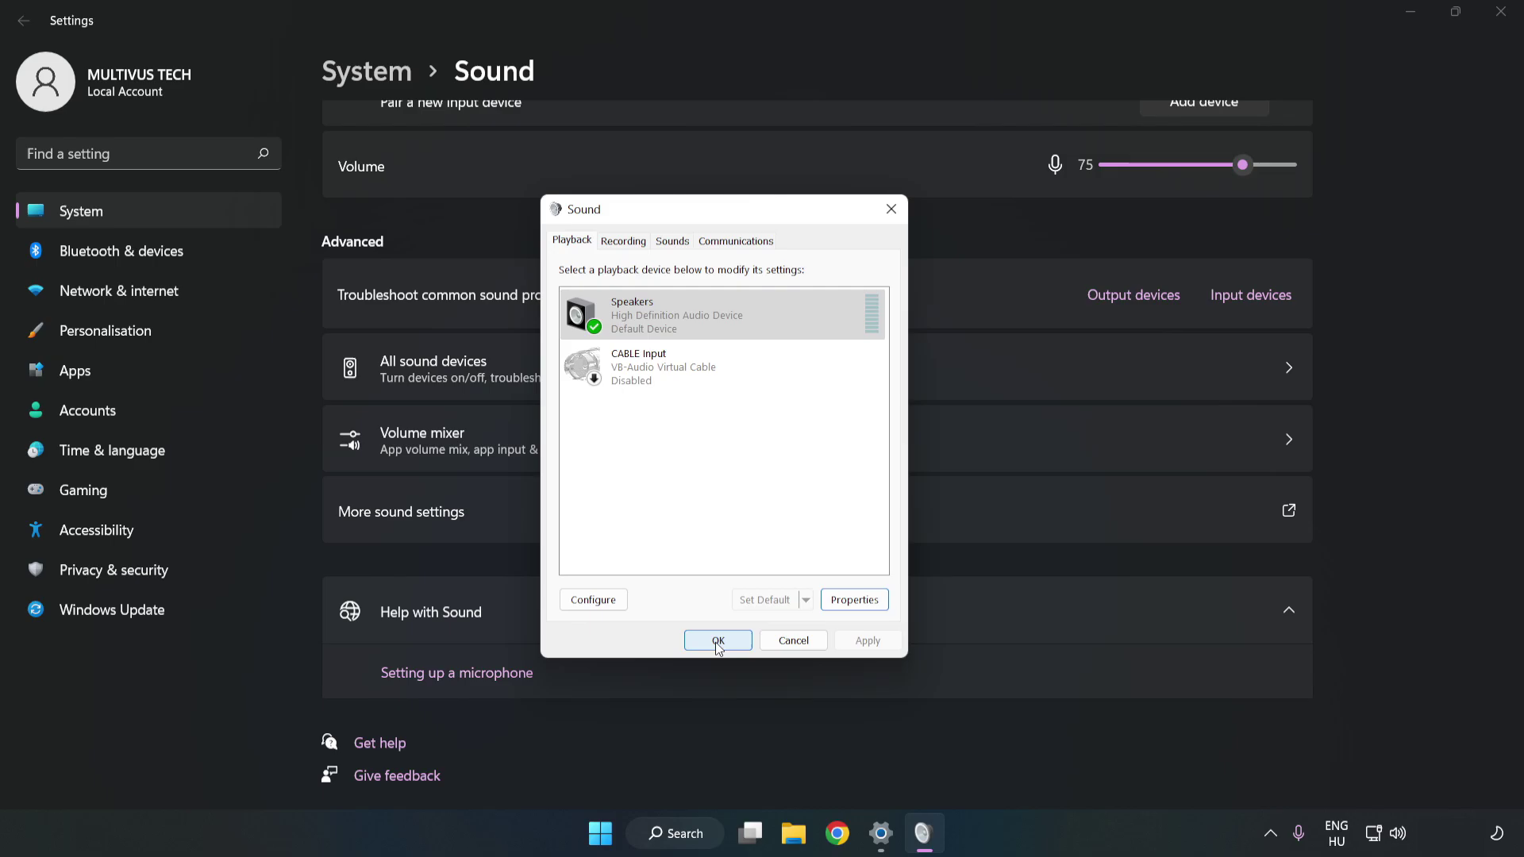
{"action": "left_click", "coordinate": [716, 640]}
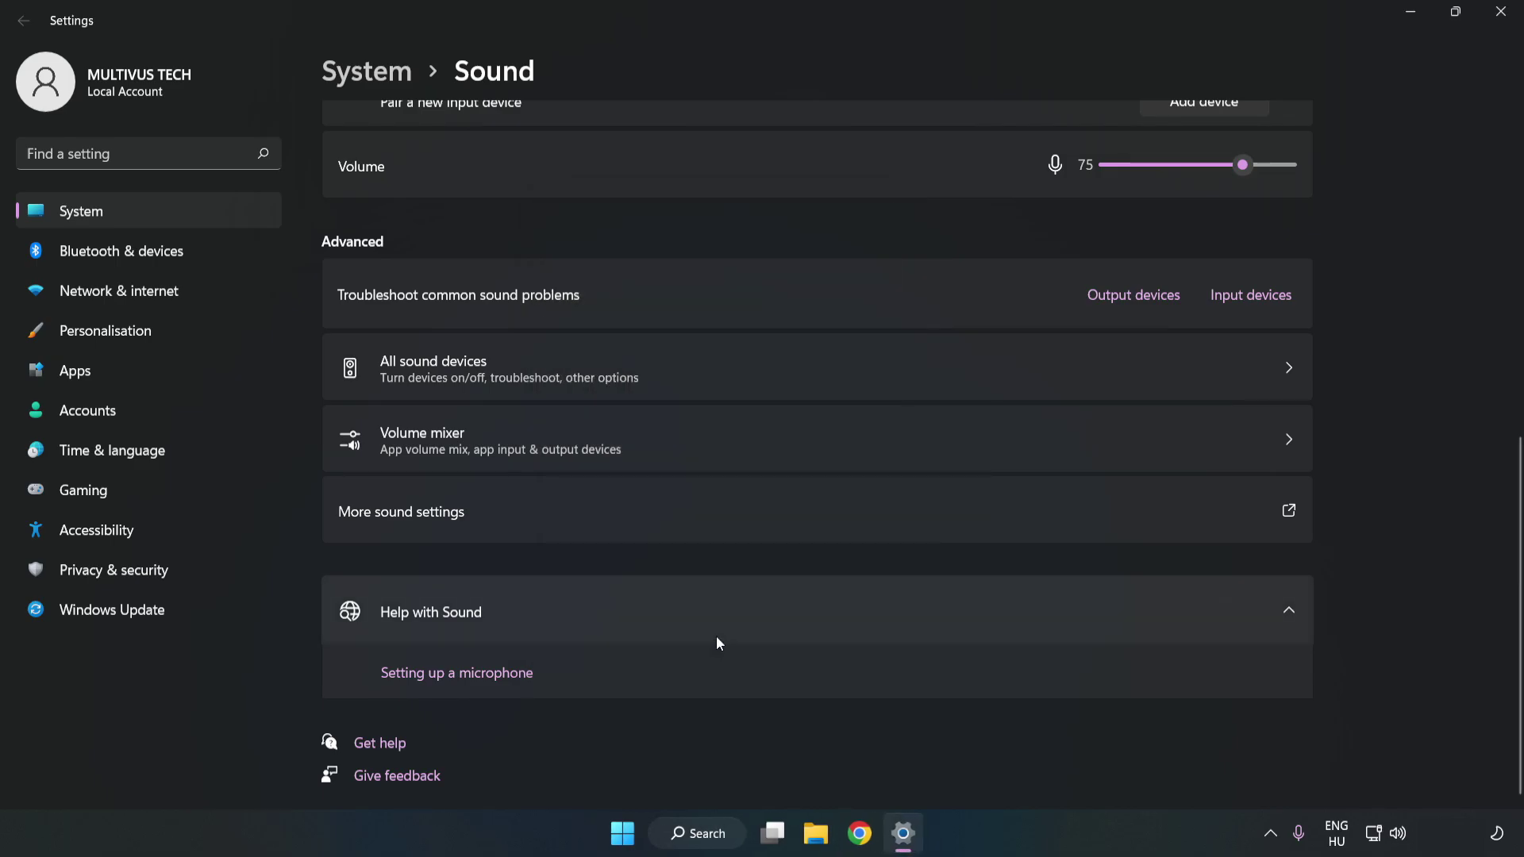
Close the Settings window and bring up the Start menu's power options
{"action": "left_click", "coordinate": [1490, 20]}
{"action": "left_click", "coordinate": [644, 833]}
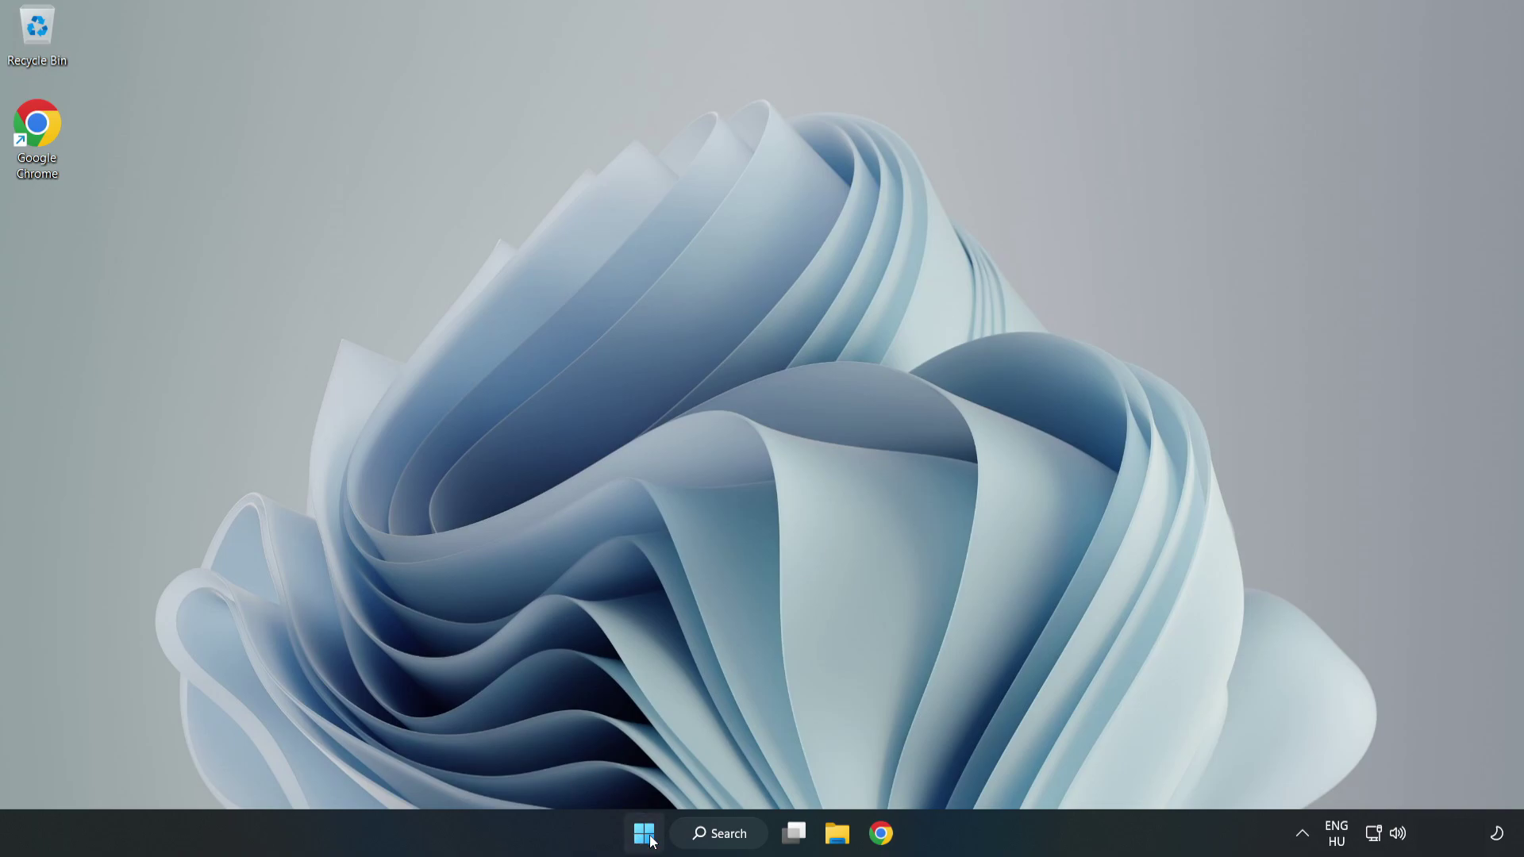
{"action": "left_click", "coordinate": [1009, 765]}
Search Windows for 'device maganager' and launch the Device Manager best match
{"action": "left_click", "coordinate": [748, 835]}
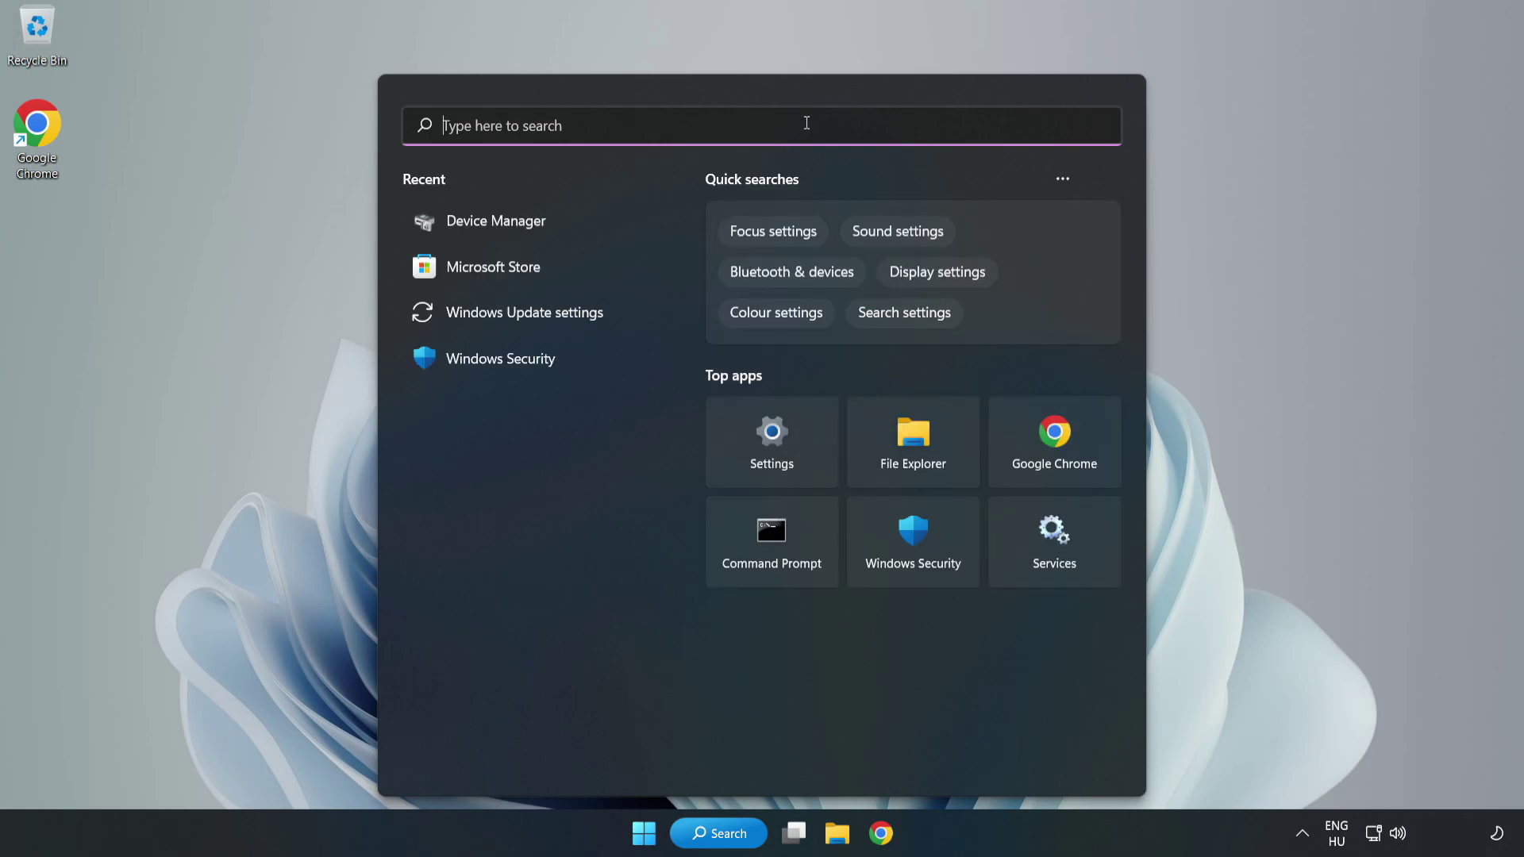
{"action": "type", "text": "device mag"}
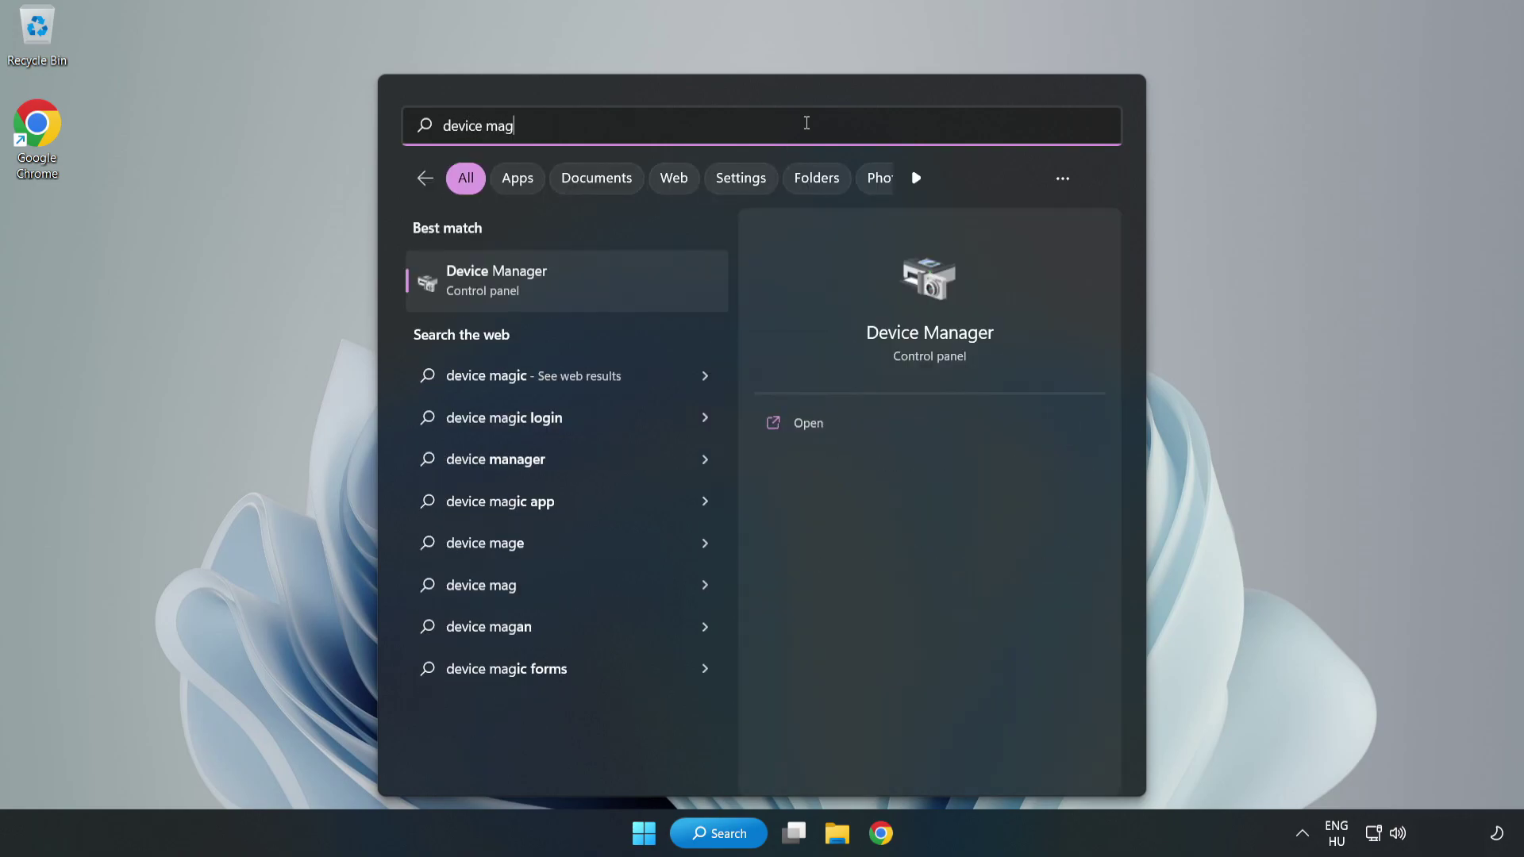
{"action": "key", "text": "BackSpace"}
{"action": "type", "text": "nager"}
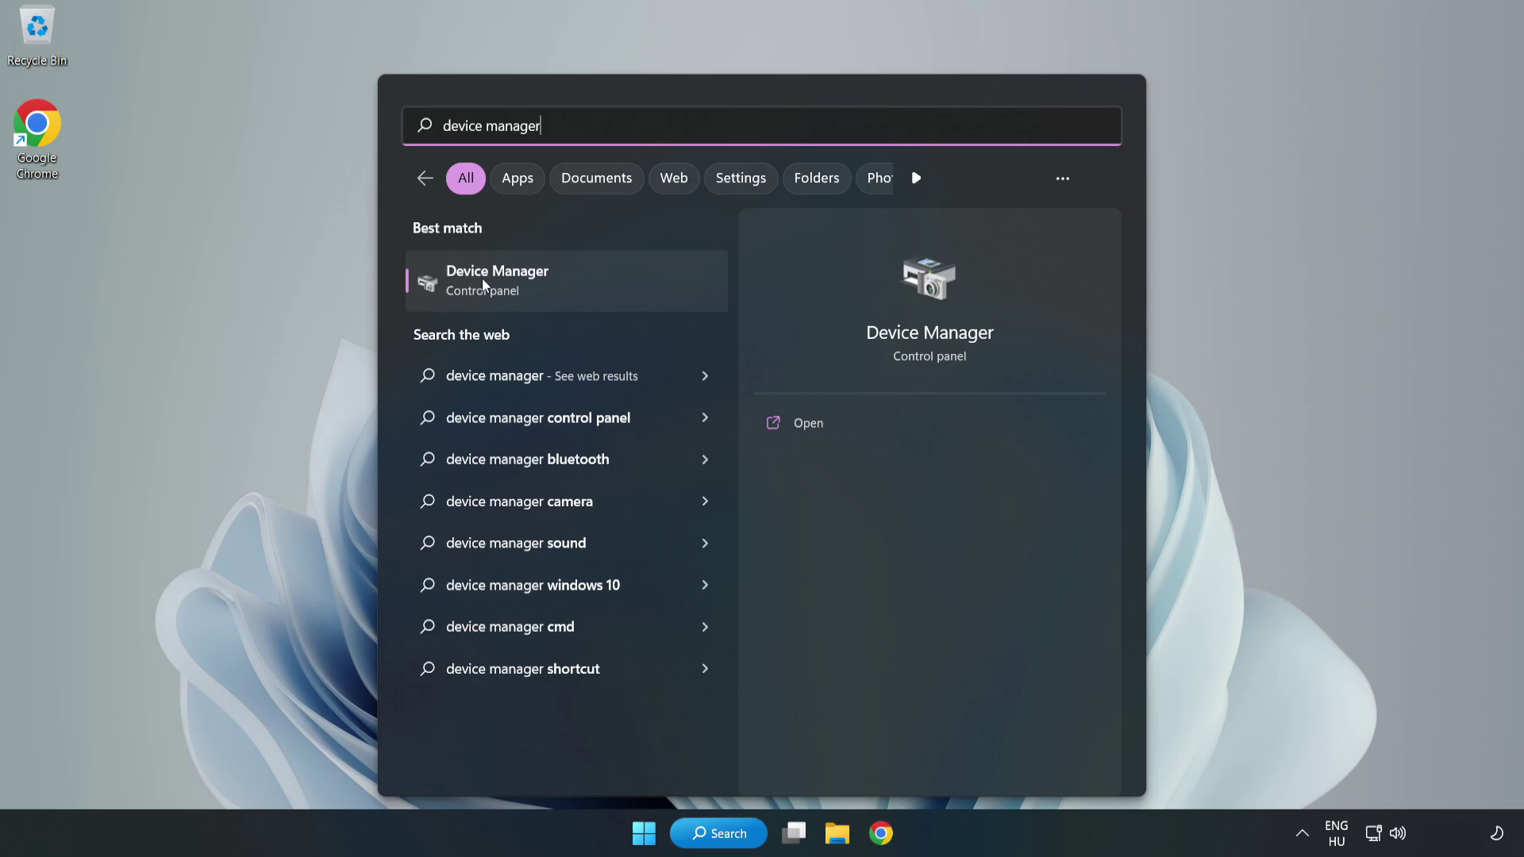
{"action": "left_click", "coordinate": [592, 286]}
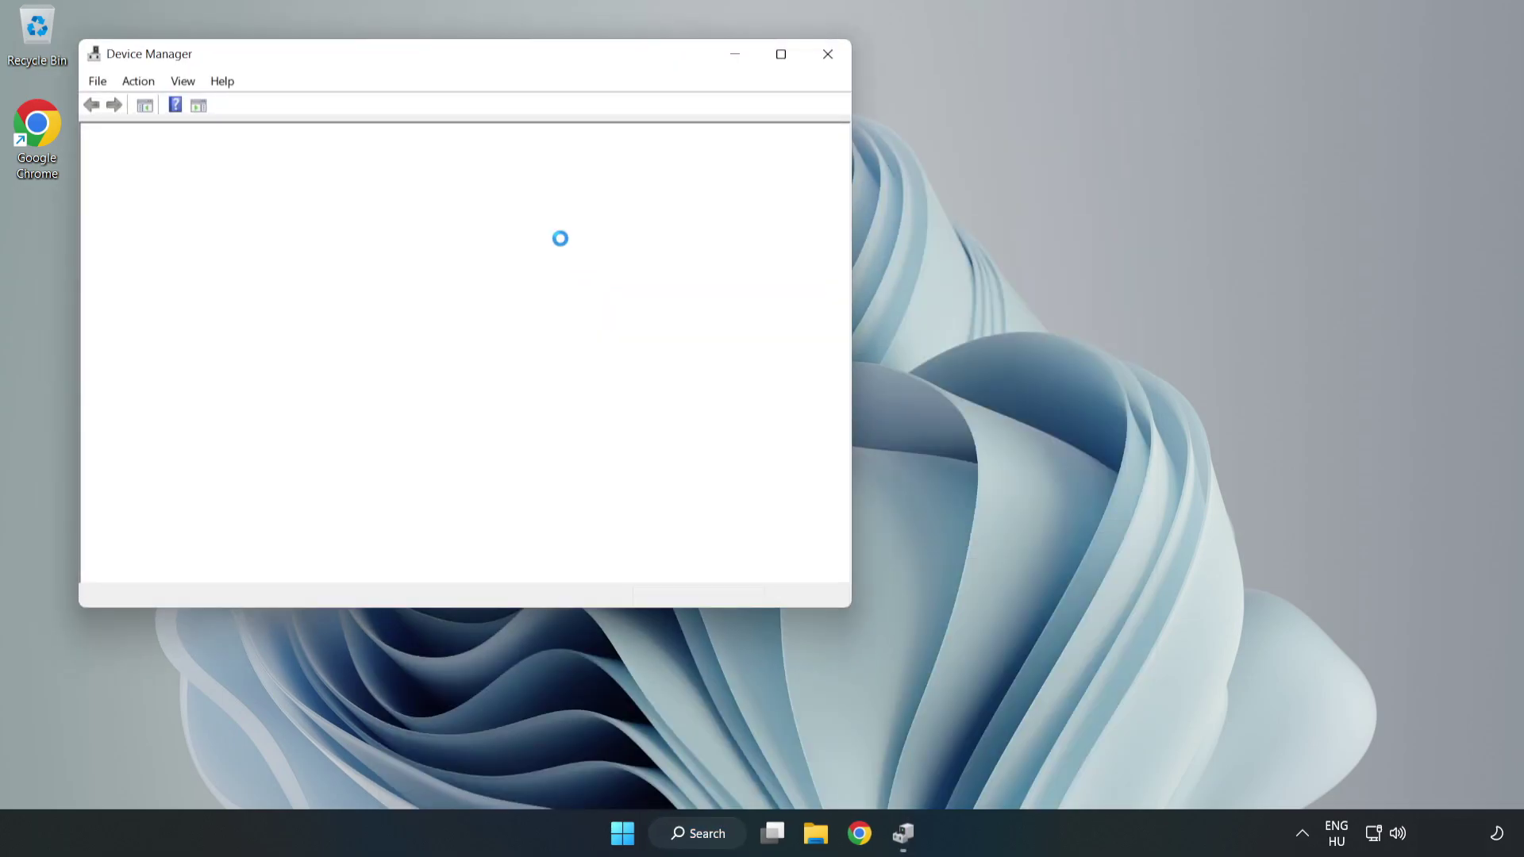
Expand Sound, video and game controllers and choose Update driver for High Definition Audio Device
{"action": "left_click_drag", "start_coordinate": [413, 57], "coordinate": [685, 121]}
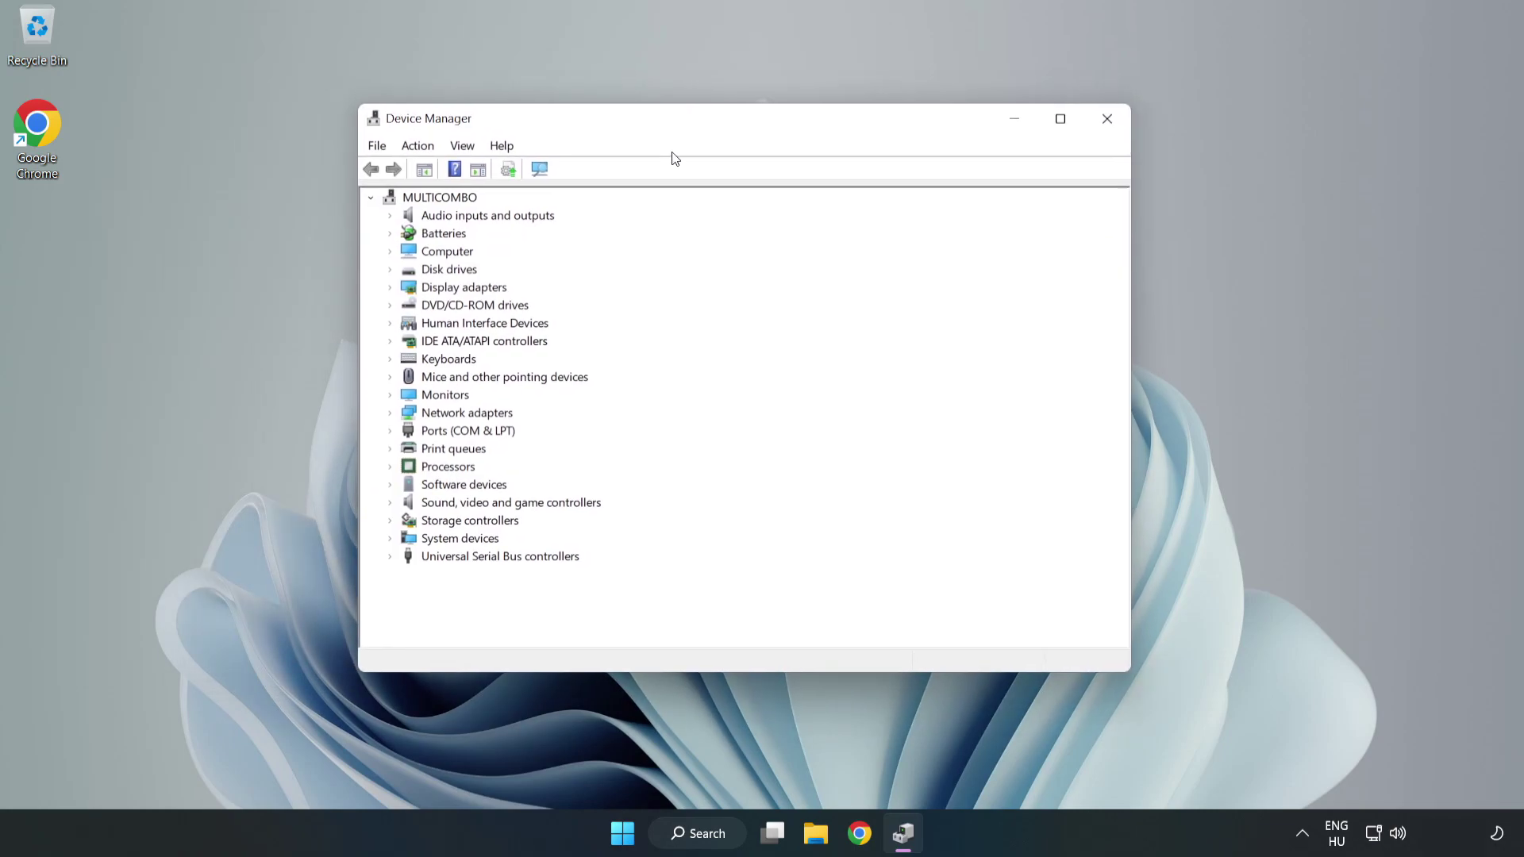
{"action": "left_click", "coordinate": [426, 508]}
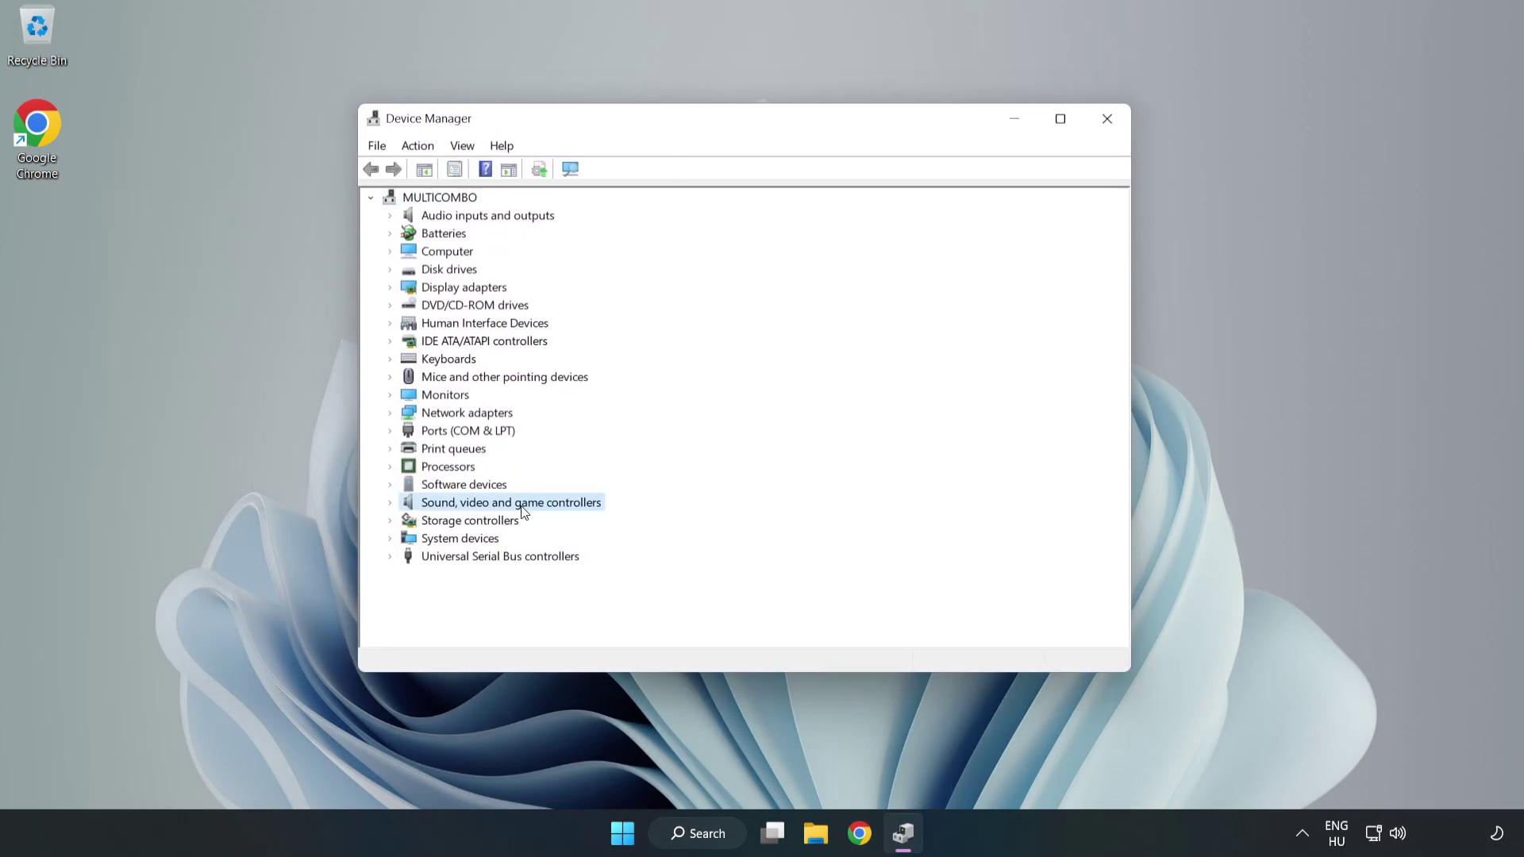
{"action": "left_click", "coordinate": [390, 503]}
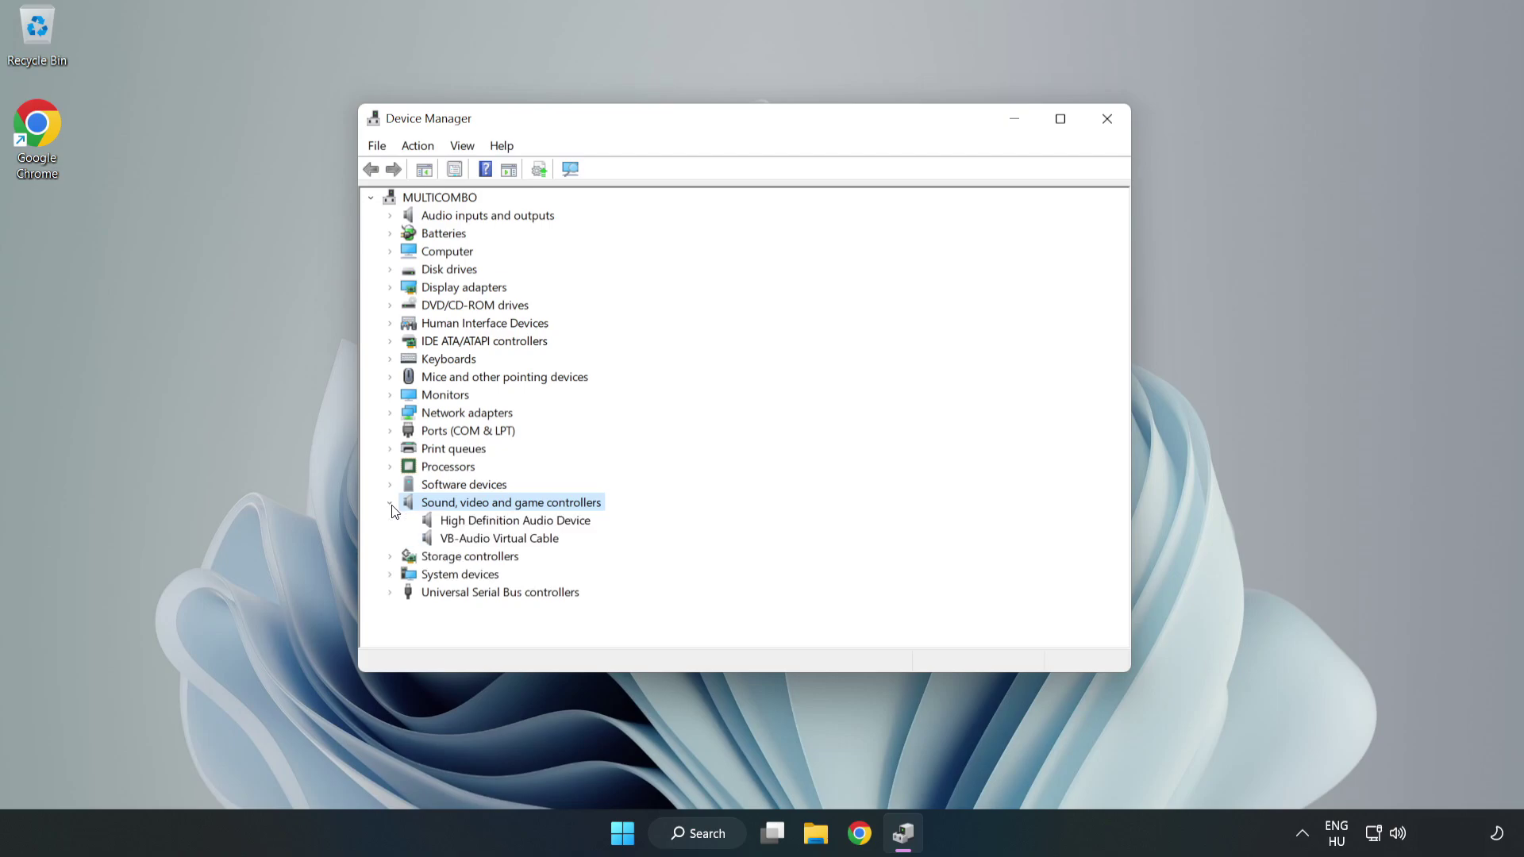
{"action": "left_click", "coordinate": [466, 521]}
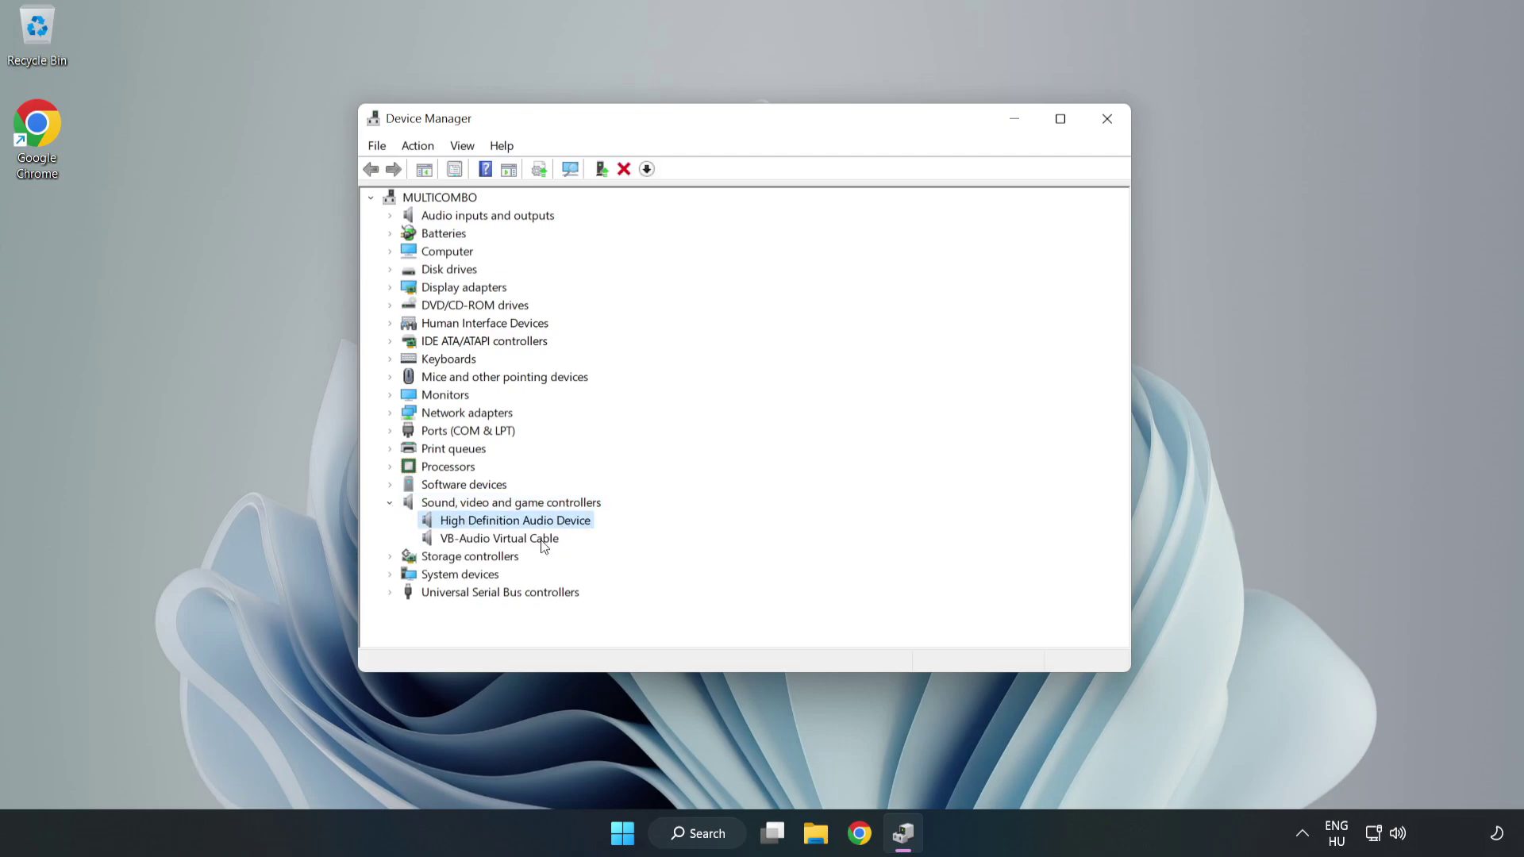
{"action": "right_click", "coordinate": [563, 522]}
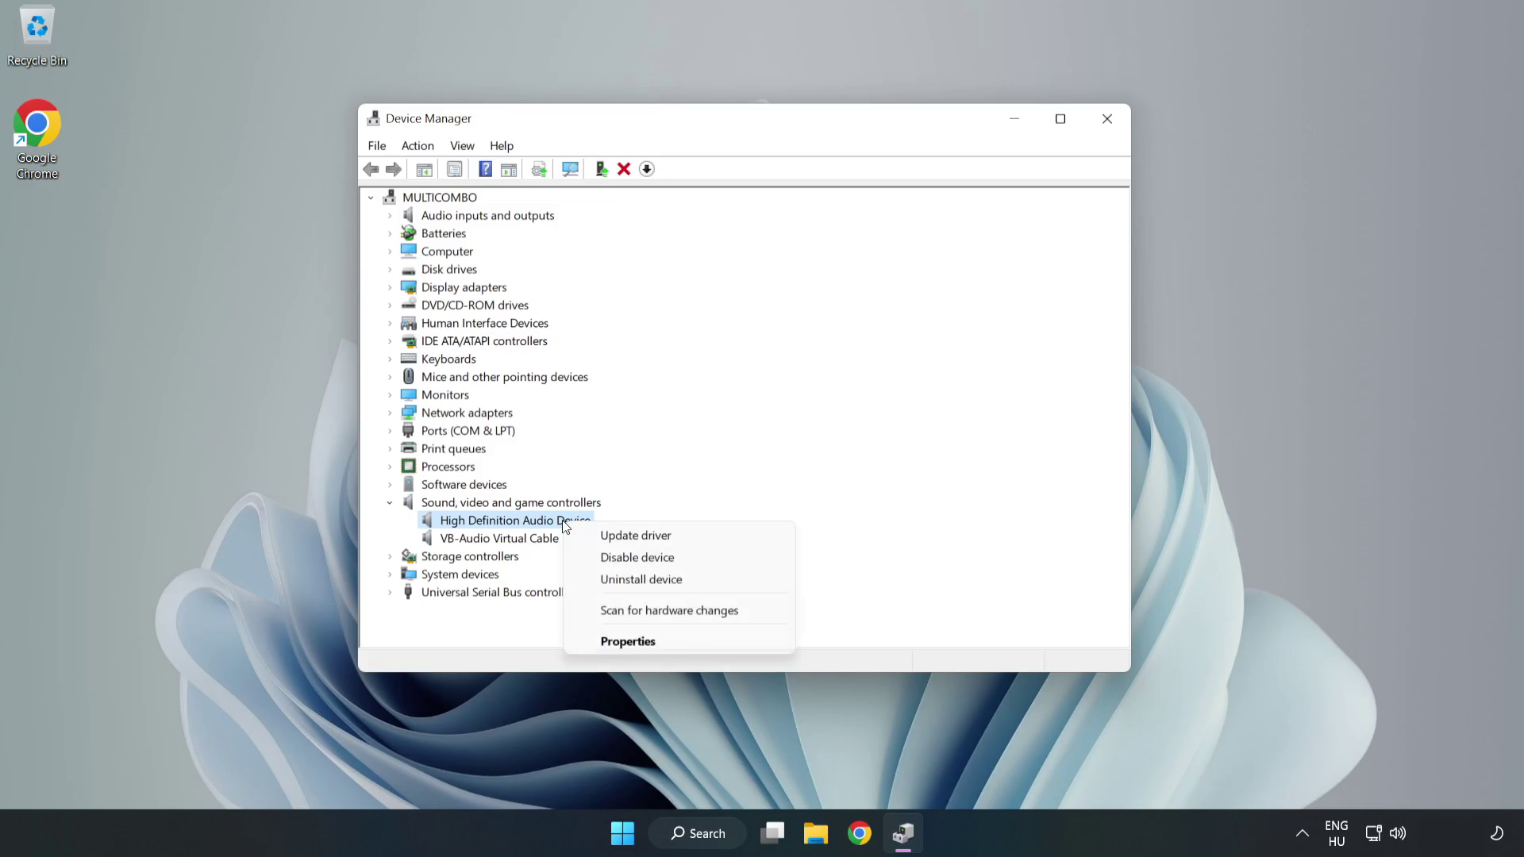
{"action": "left_click", "coordinate": [692, 536]}
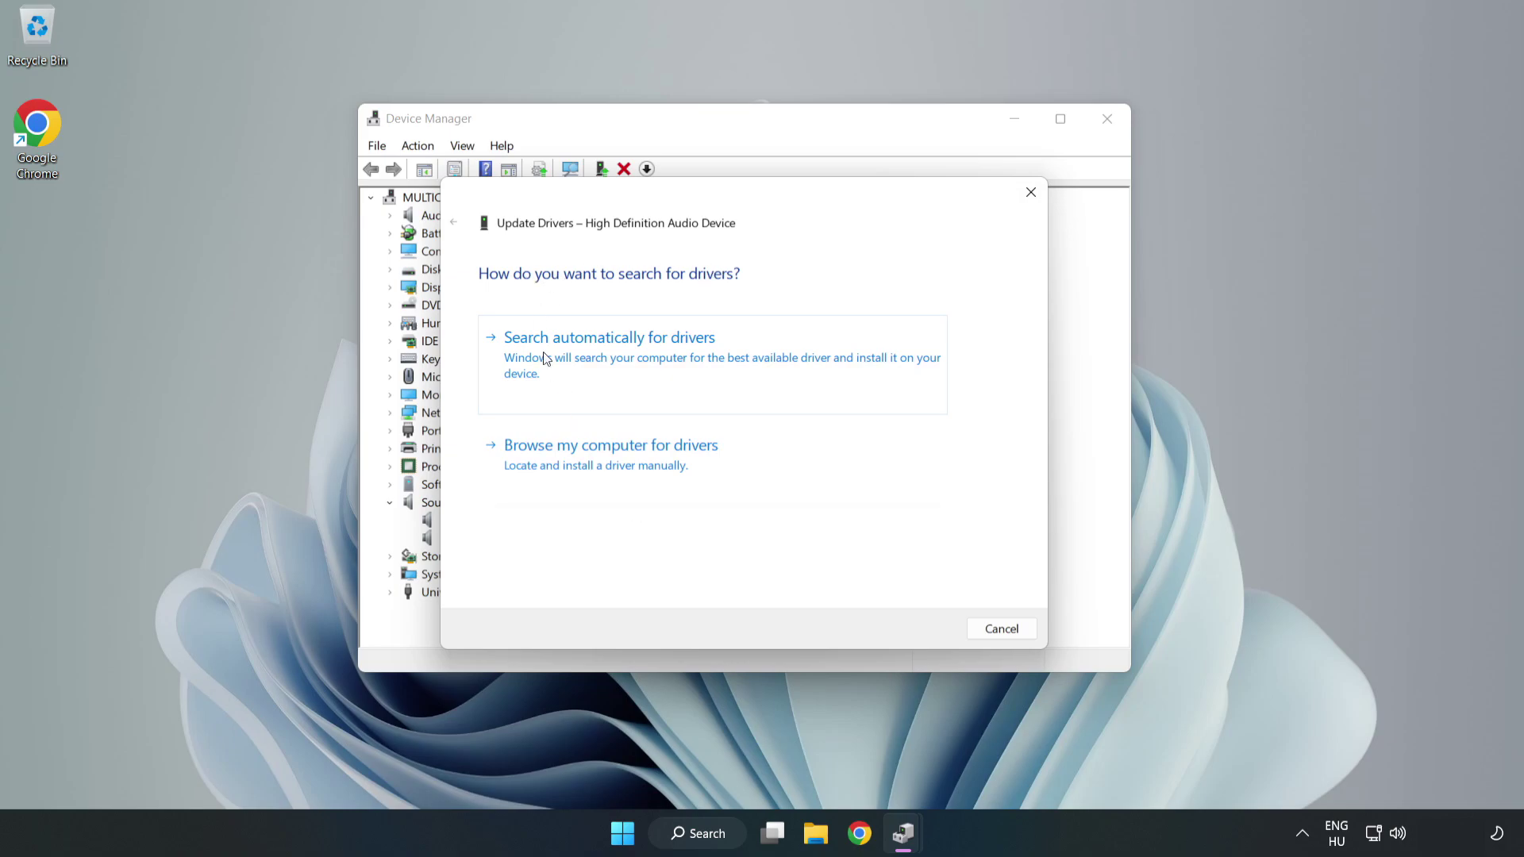
Reinstall the High Definition Audio Device driver from this computer's list, accepting the warning
{"action": "left_click", "coordinate": [666, 466]}
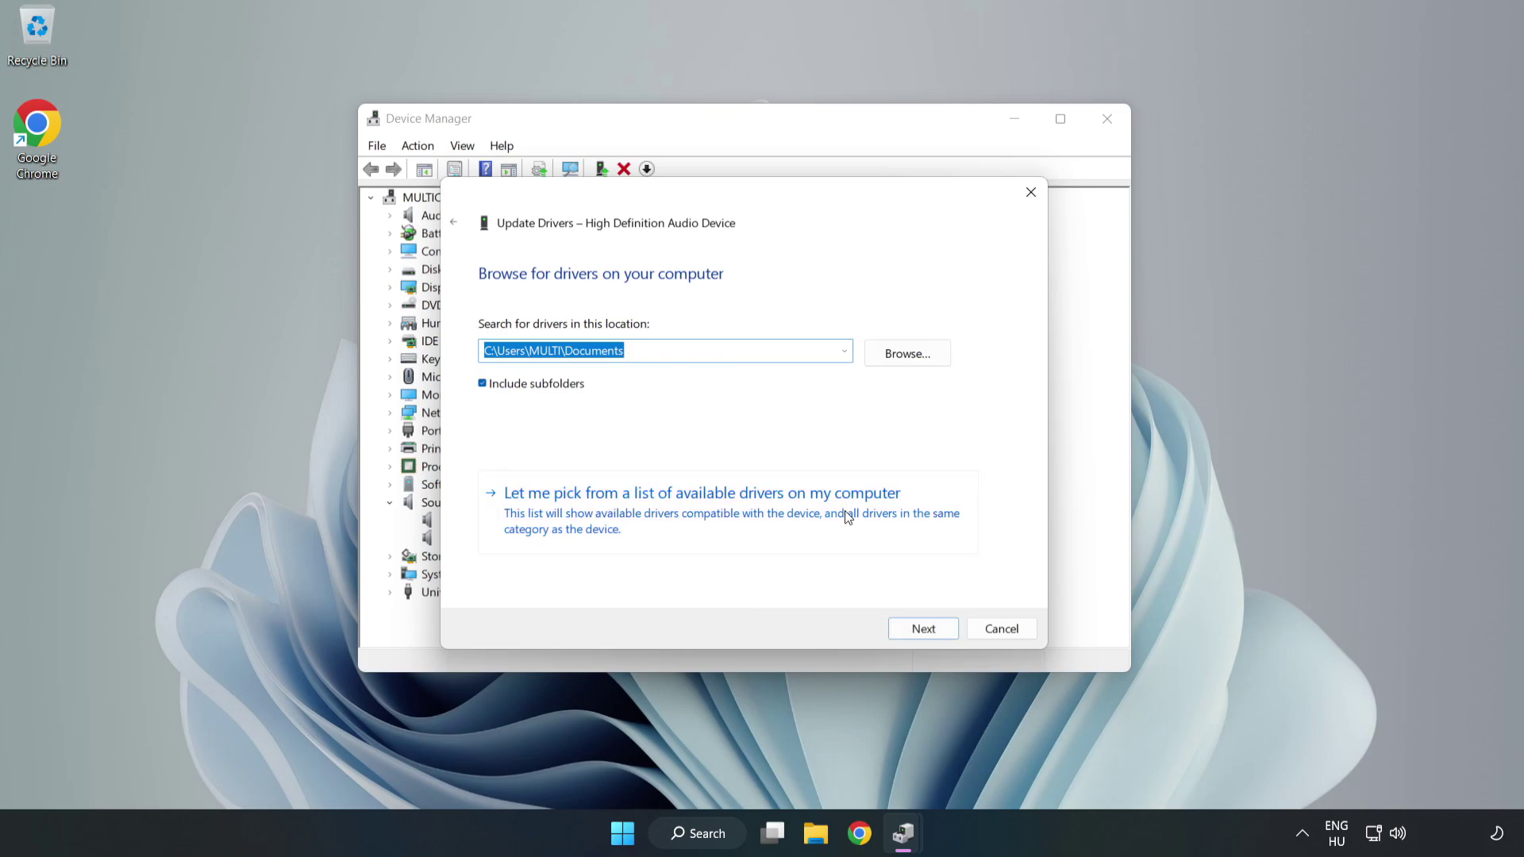
{"action": "left_click", "coordinate": [794, 522]}
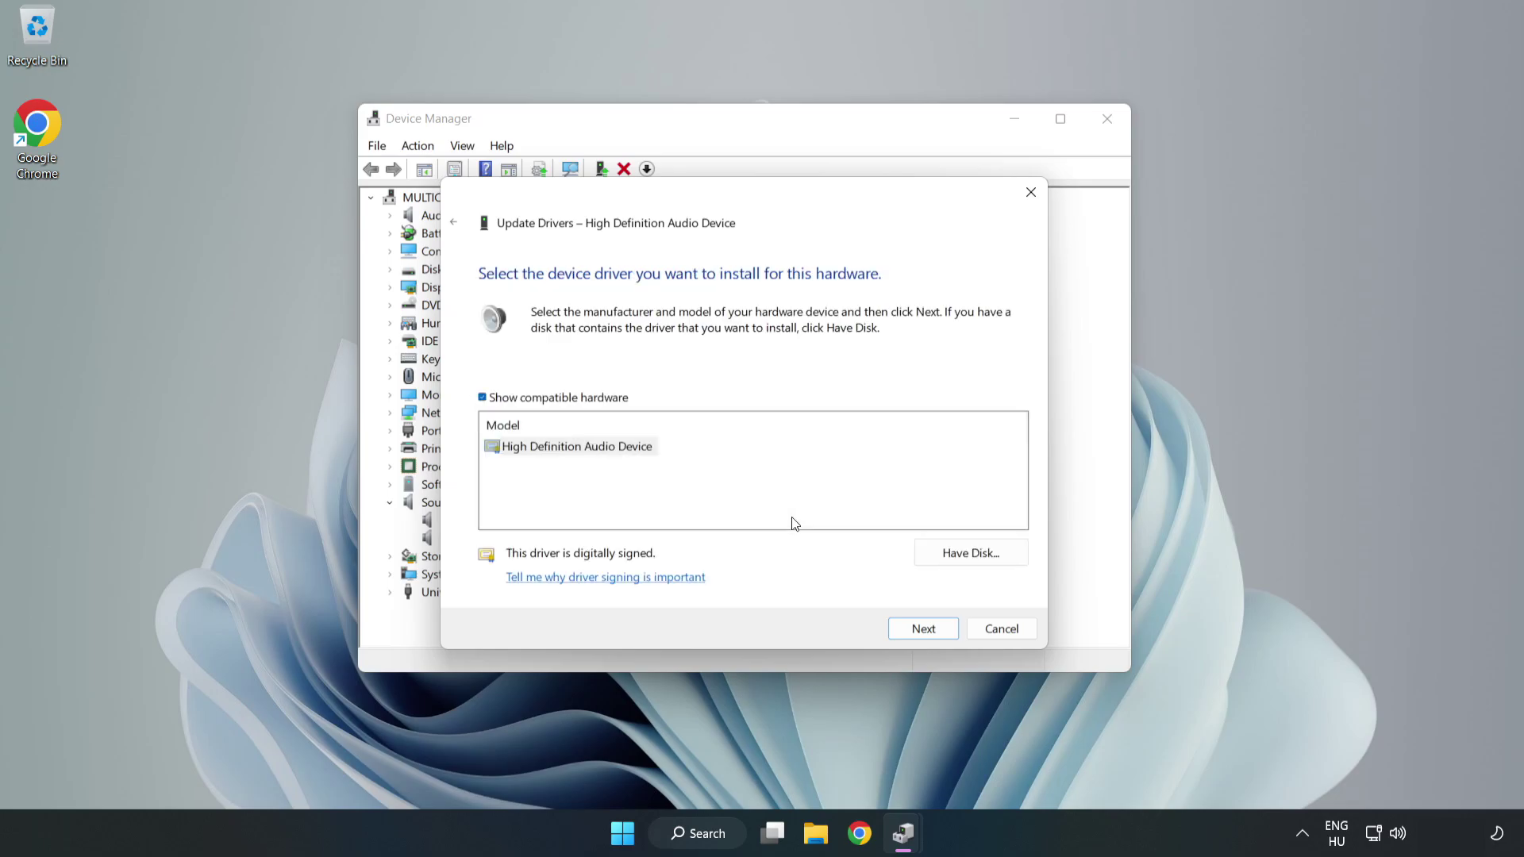
{"action": "left_click", "coordinate": [509, 453]}
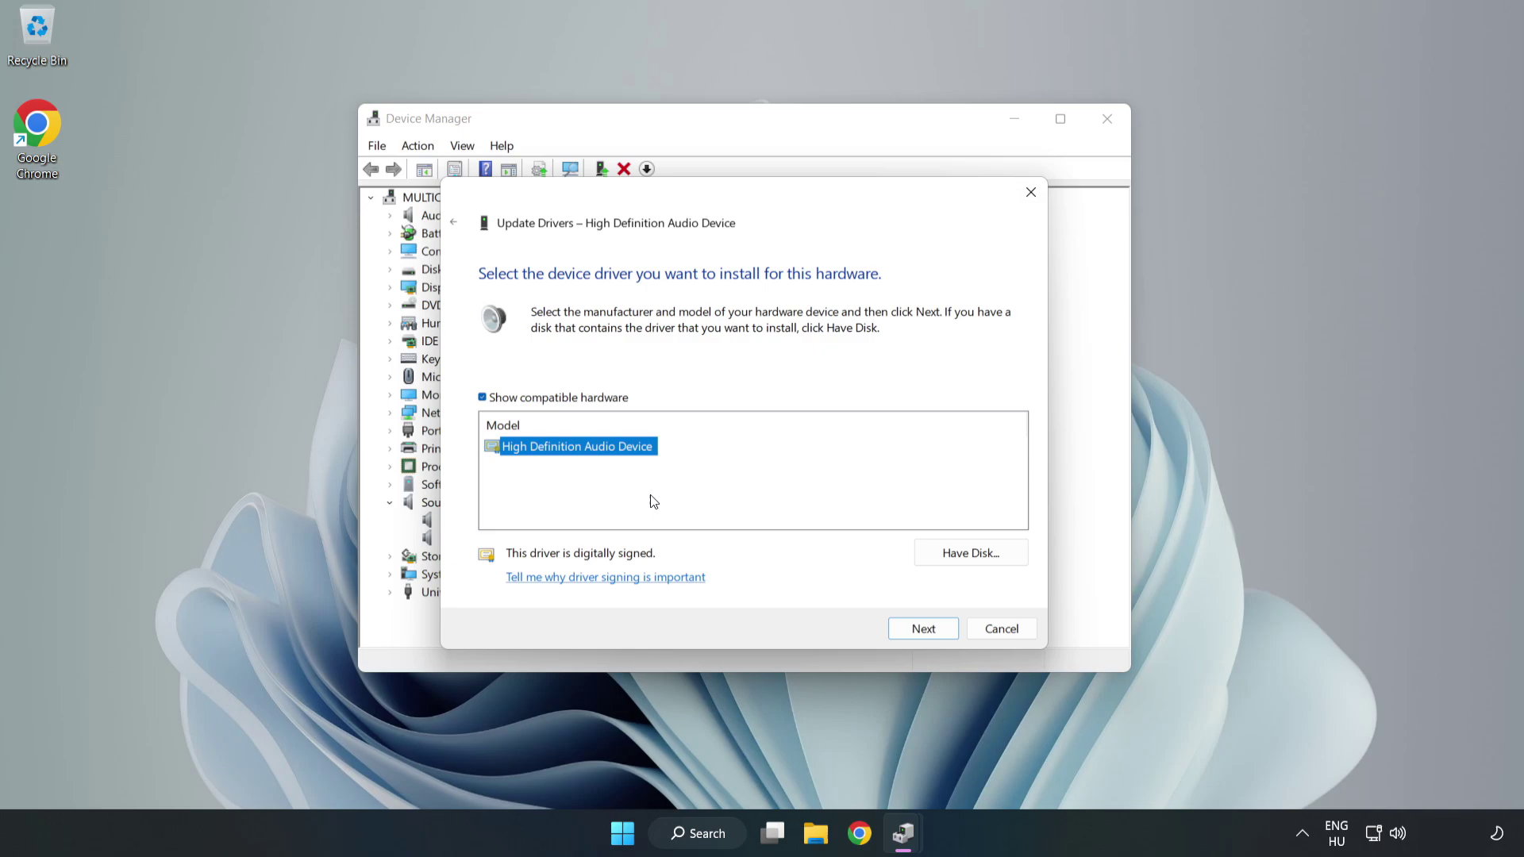
{"action": "left_click", "coordinate": [924, 631]}
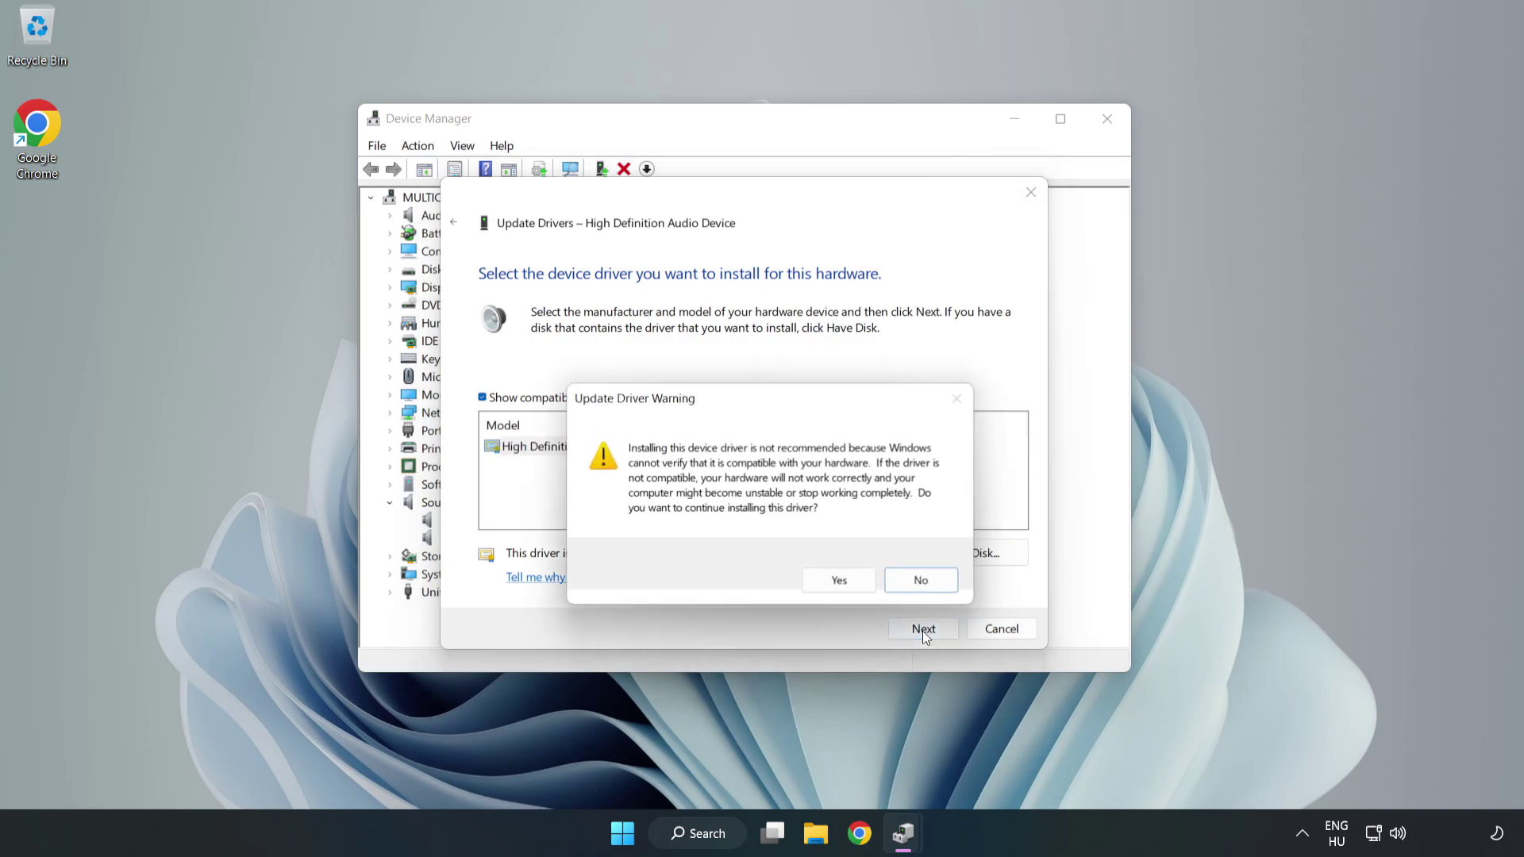
{"action": "left_click", "coordinate": [845, 583]}
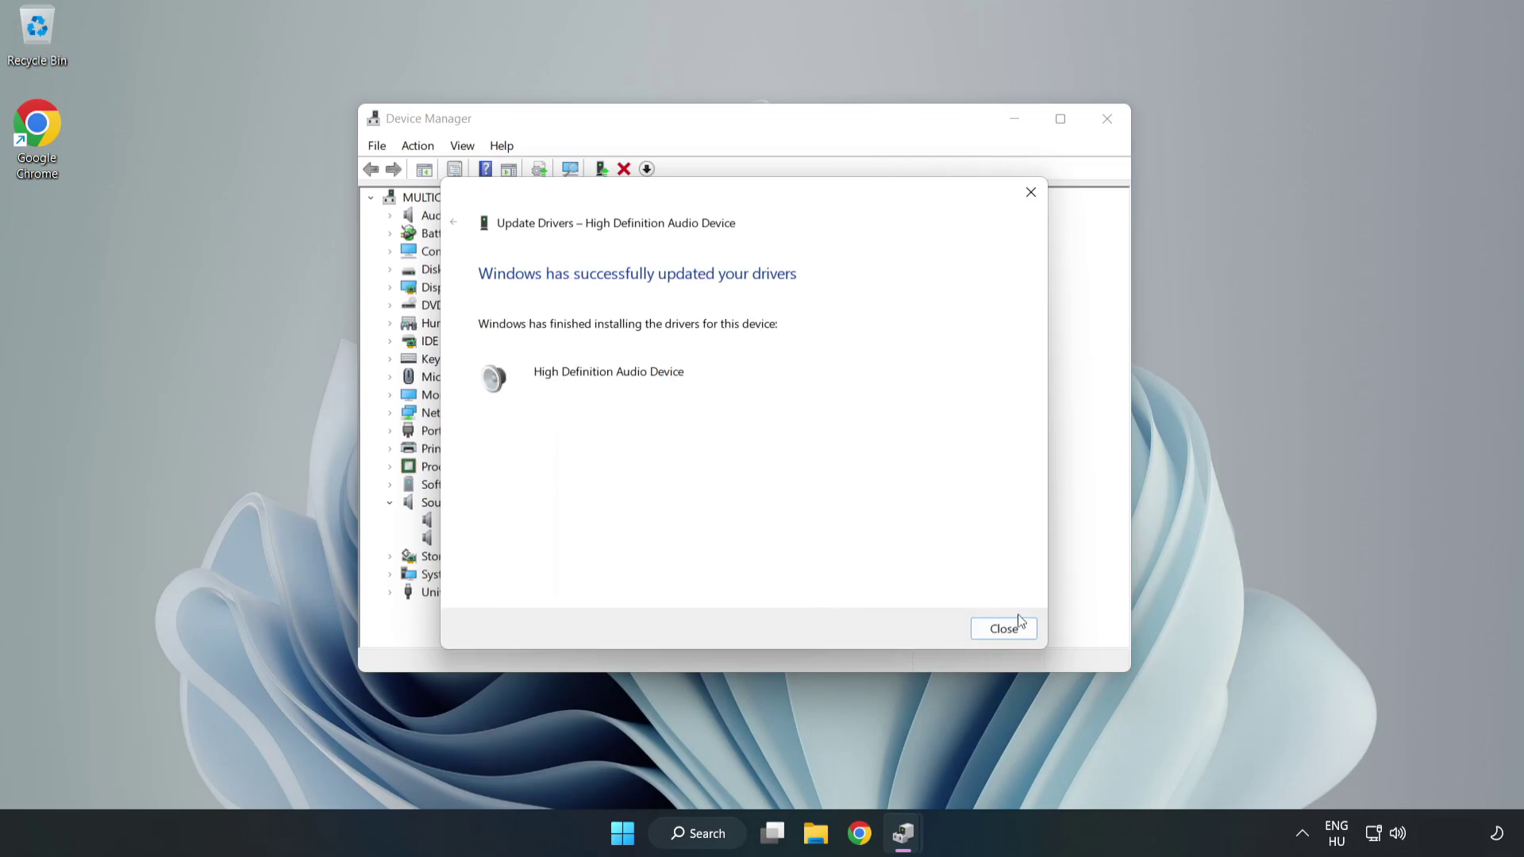
{"action": "left_click", "coordinate": [1002, 629]}
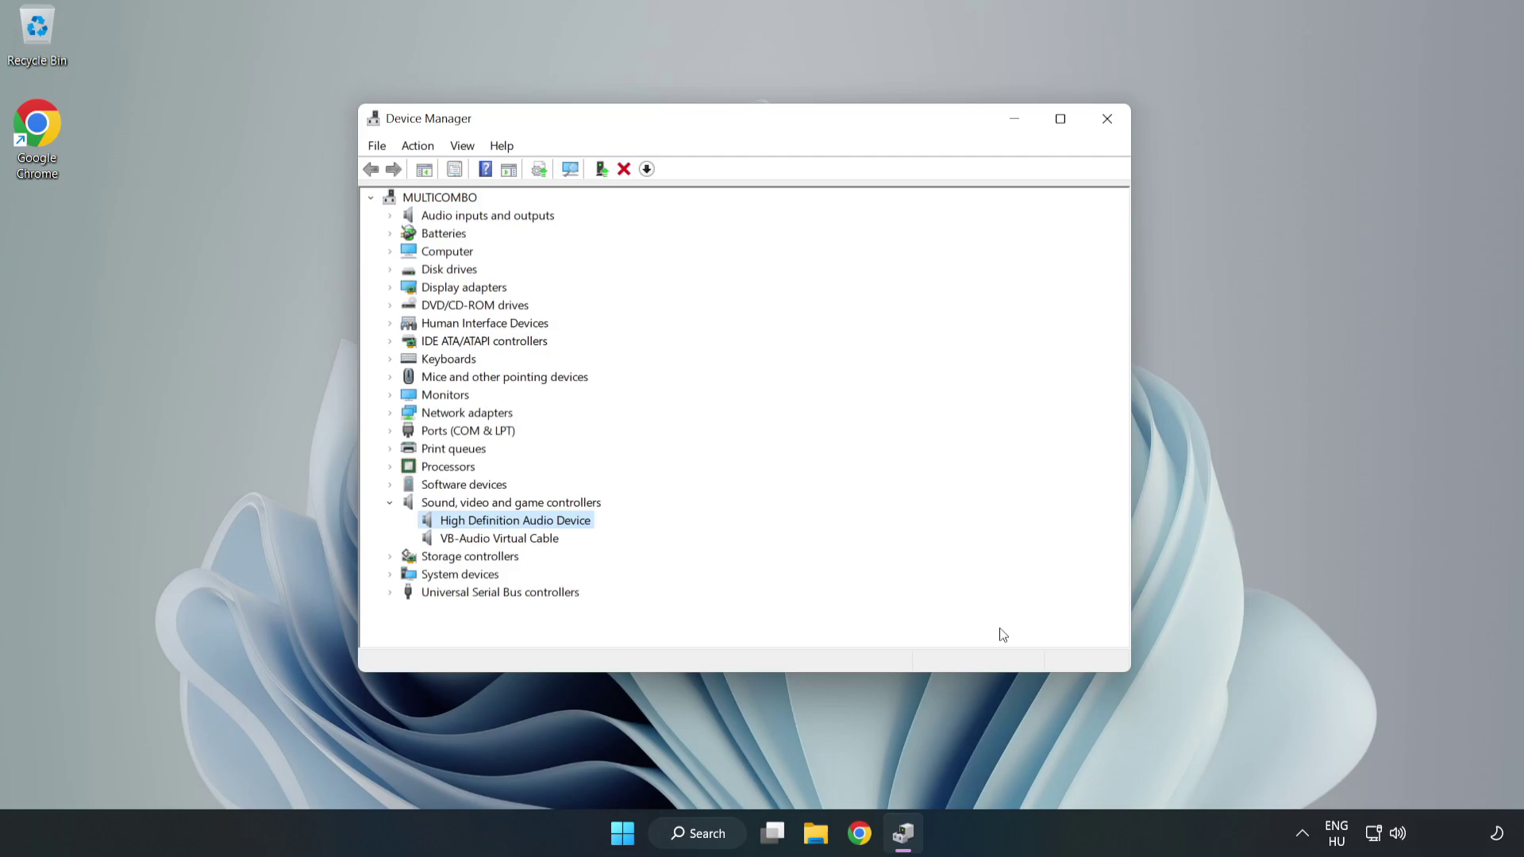
Close Device Manager and bring up the power options from the Start menu
{"action": "left_click", "coordinate": [1105, 121]}
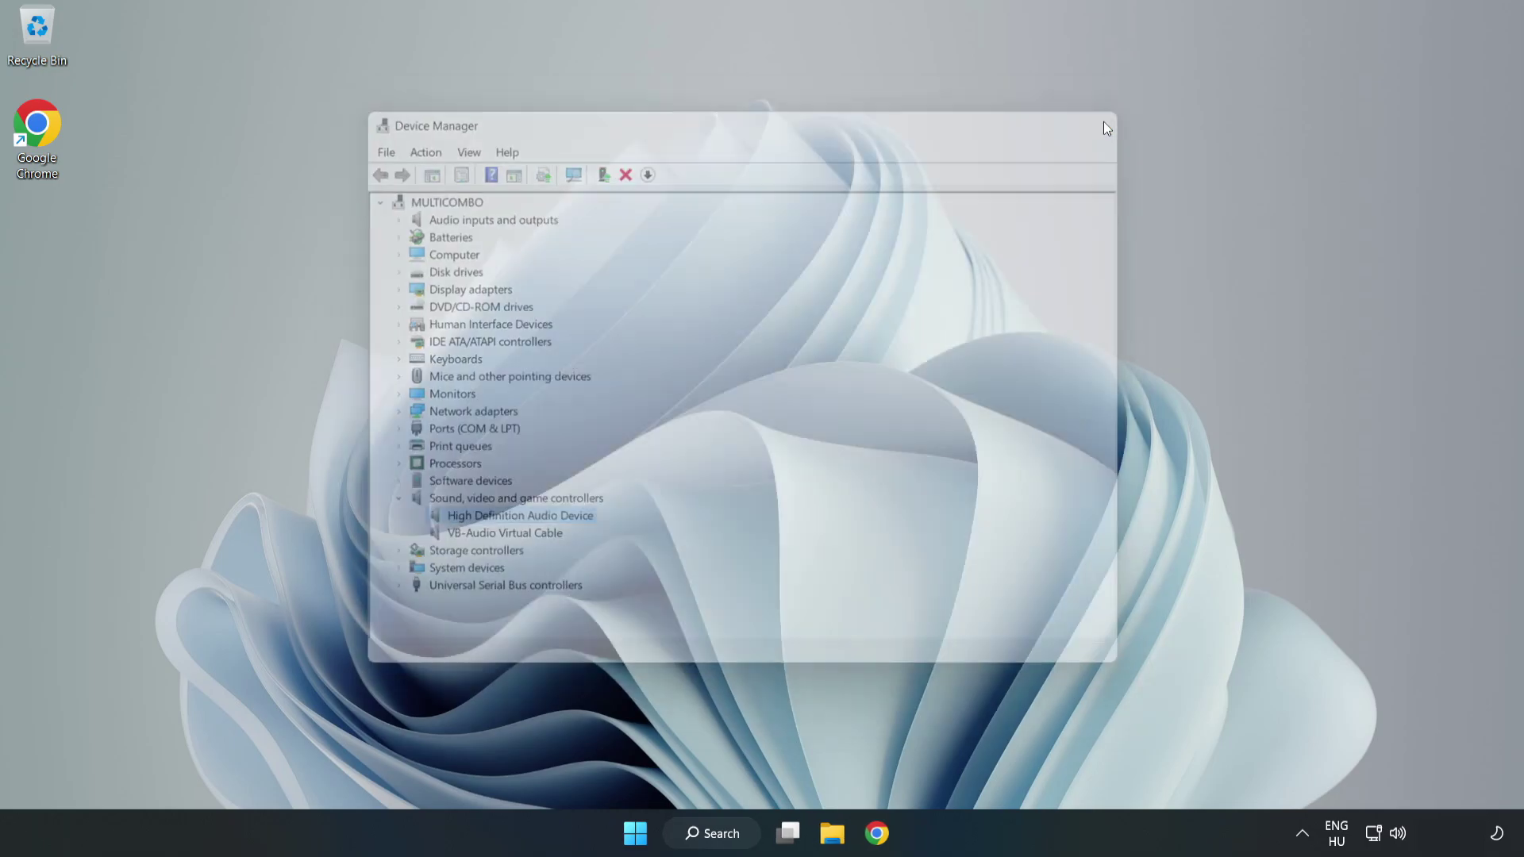
{"action": "left_click", "coordinate": [644, 833]}
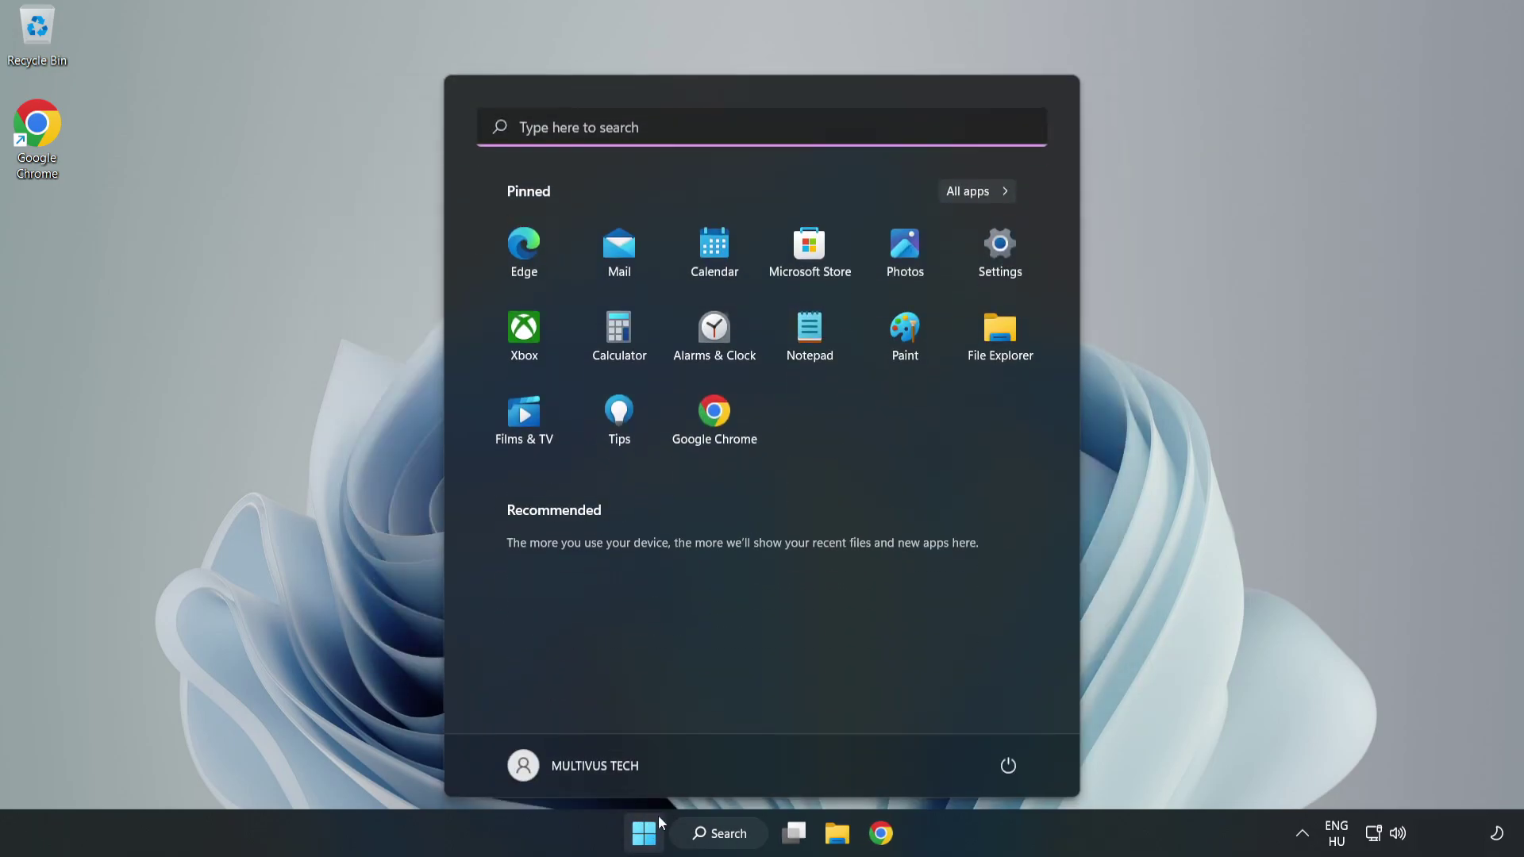
{"action": "left_click", "coordinate": [1007, 764]}
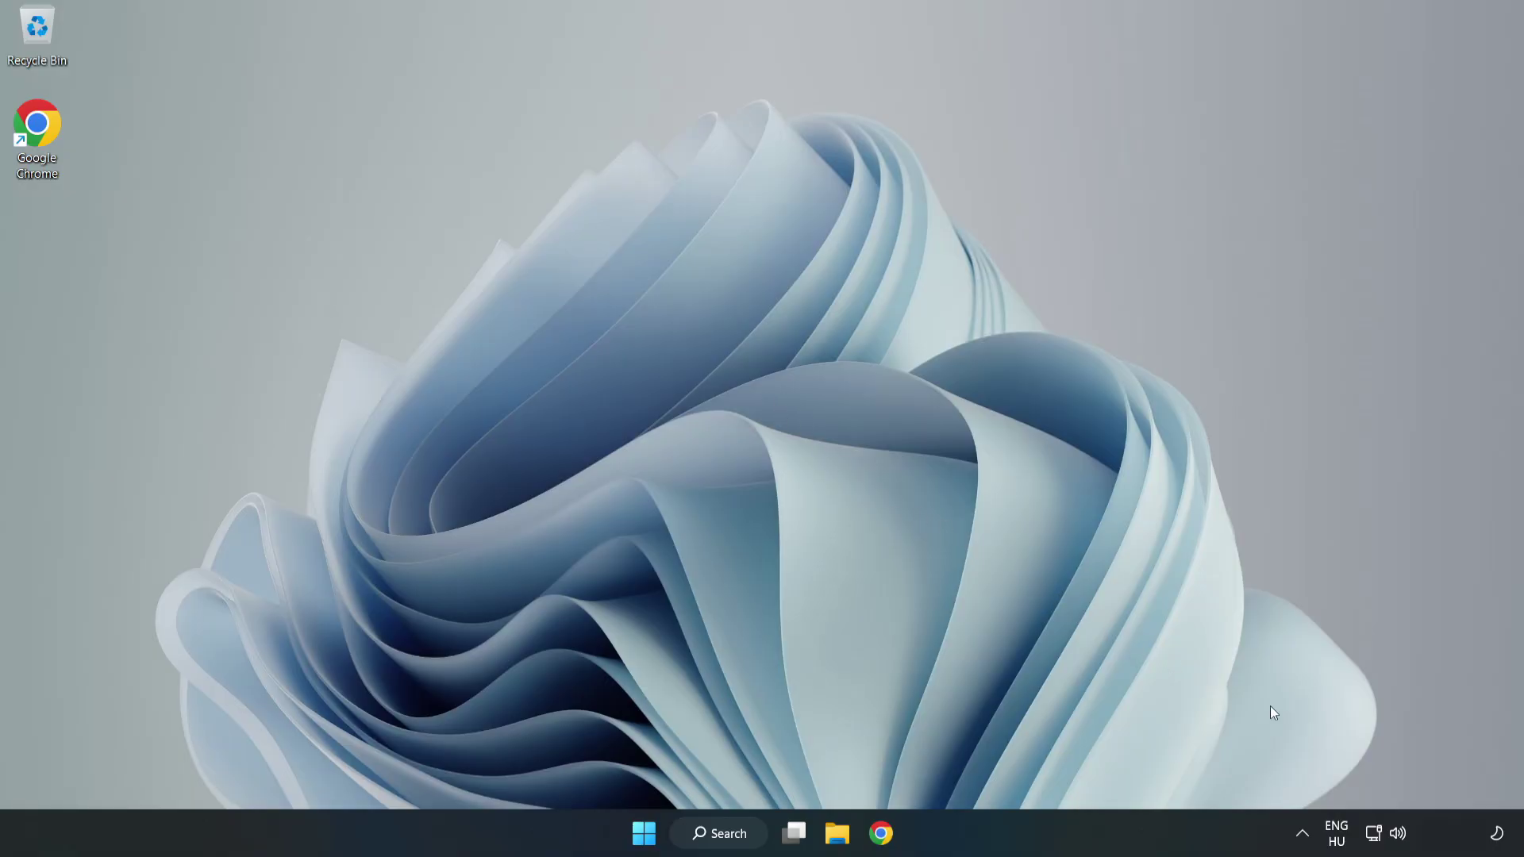
Launch Troubleshoot sound problems from the taskbar speaker icon's context menu
{"action": "right_click", "coordinate": [1399, 833]}
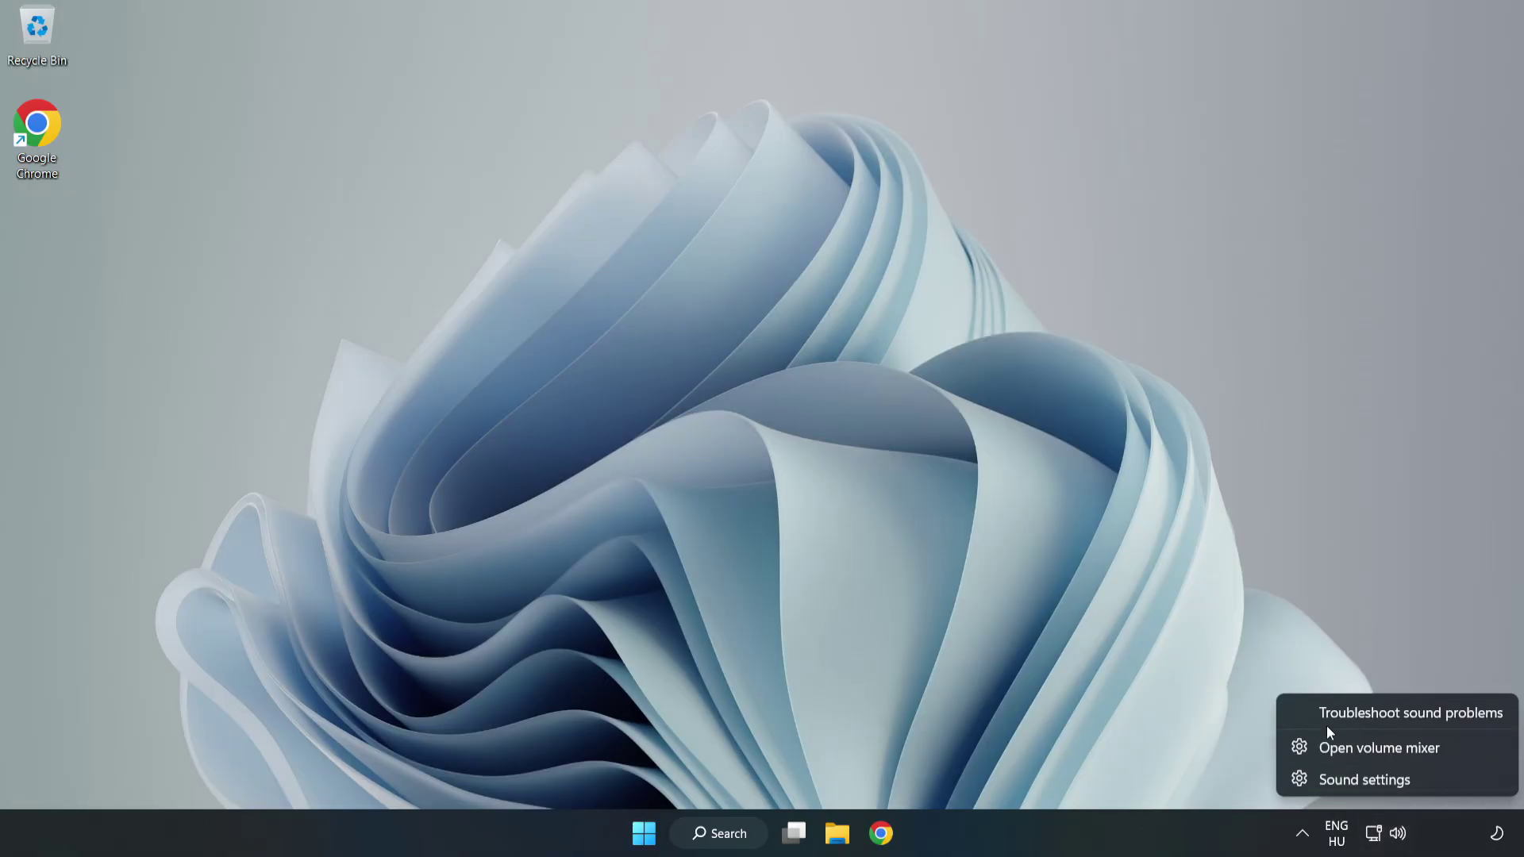
{"action": "left_click", "coordinate": [1378, 715]}
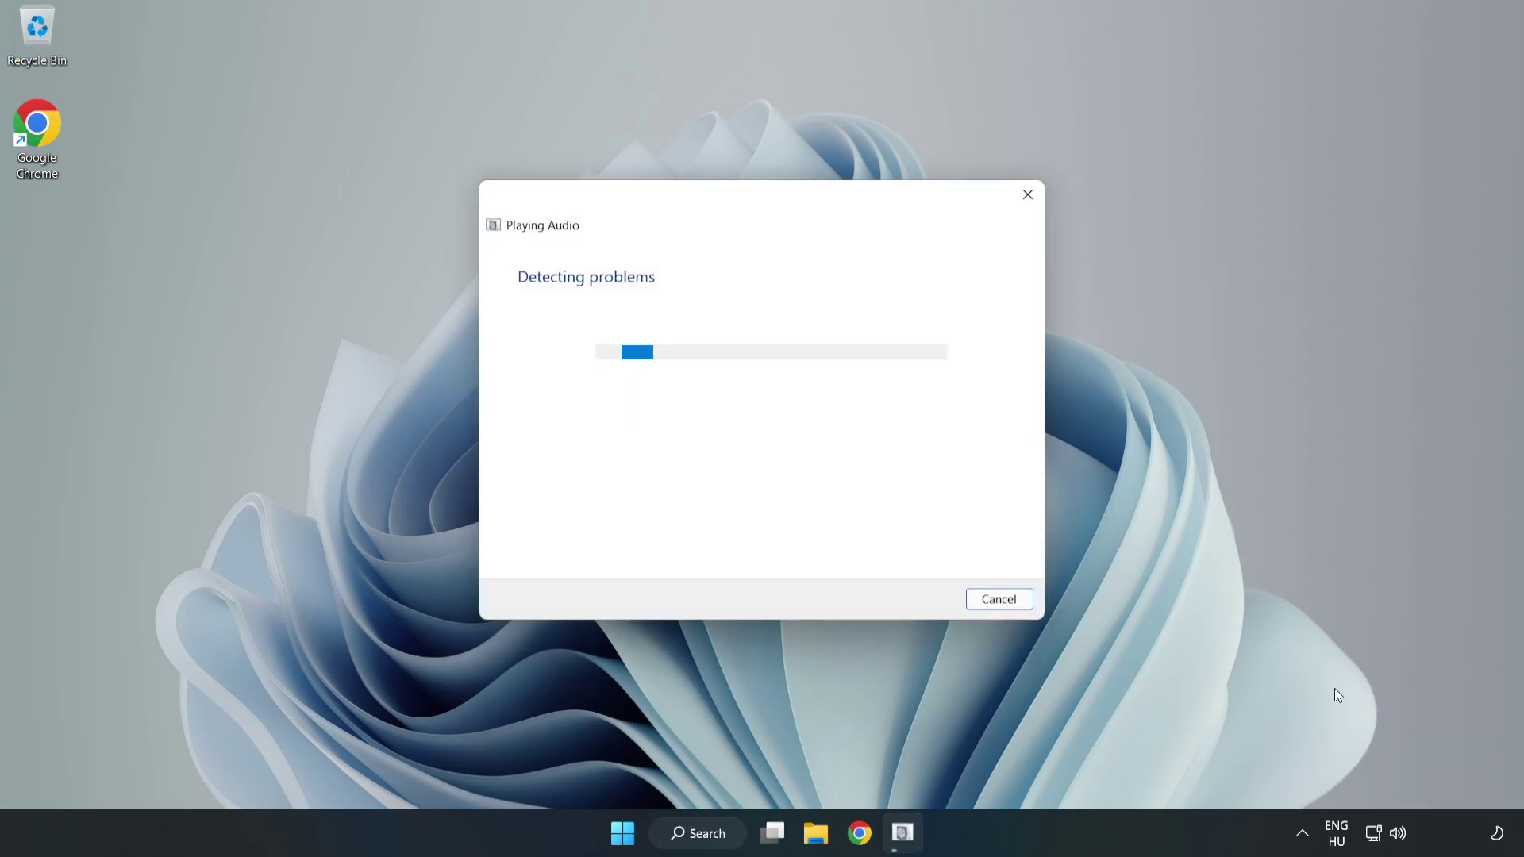